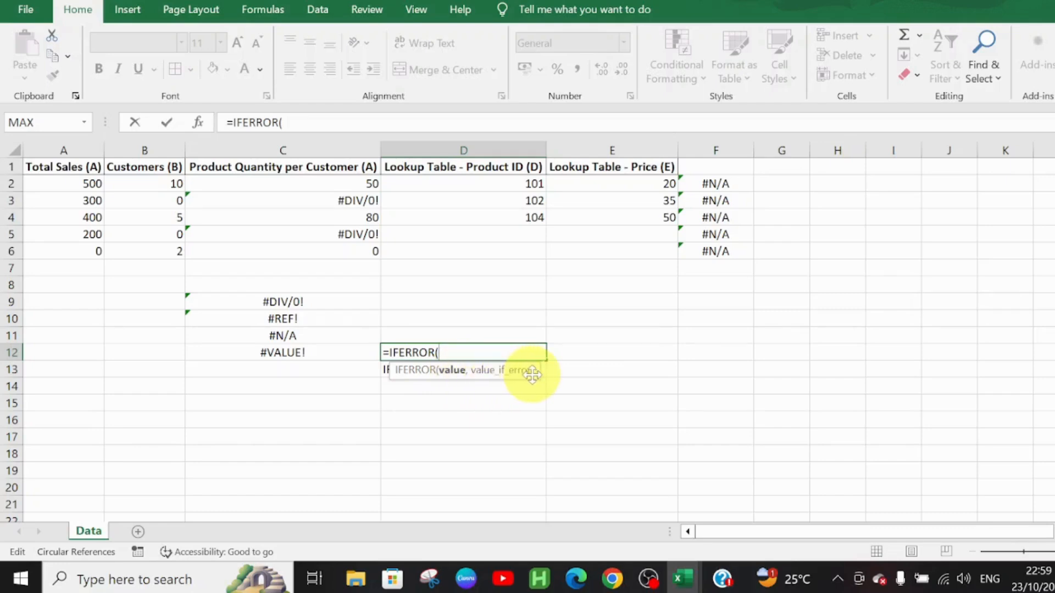
# Step: Turn the unfinished formula in cell D12 back into the plain text IFERROR
pyautogui.press('BackSpace')
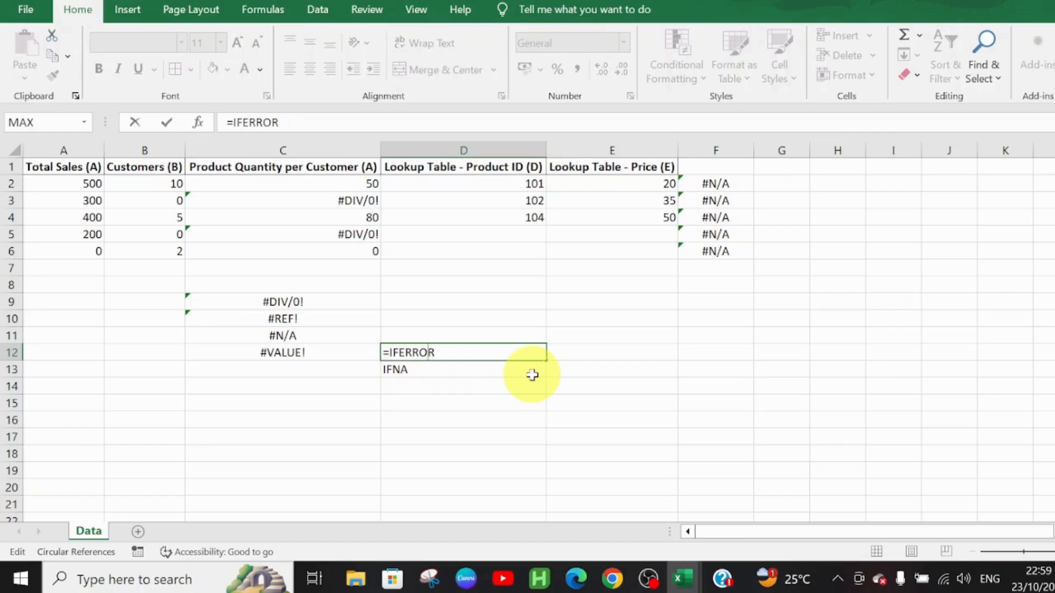
pyautogui.press('BackSpace')
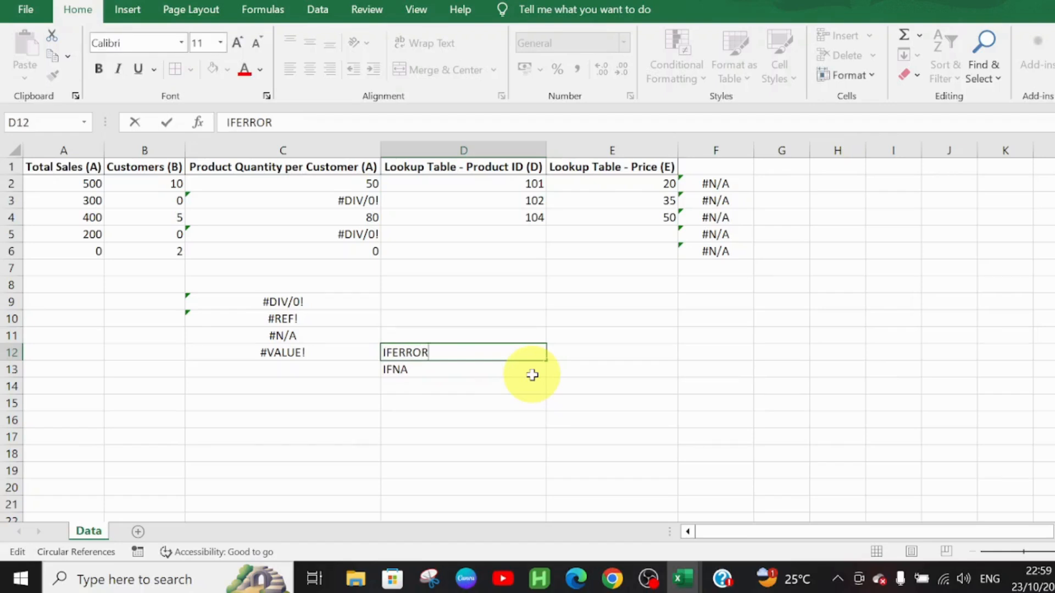
pyautogui.click(456, 372)
# Step: Start an IFNA formula in cell D13 to view its arguments and restore the plain text IFNA
pyautogui.doubleClick(456, 372)
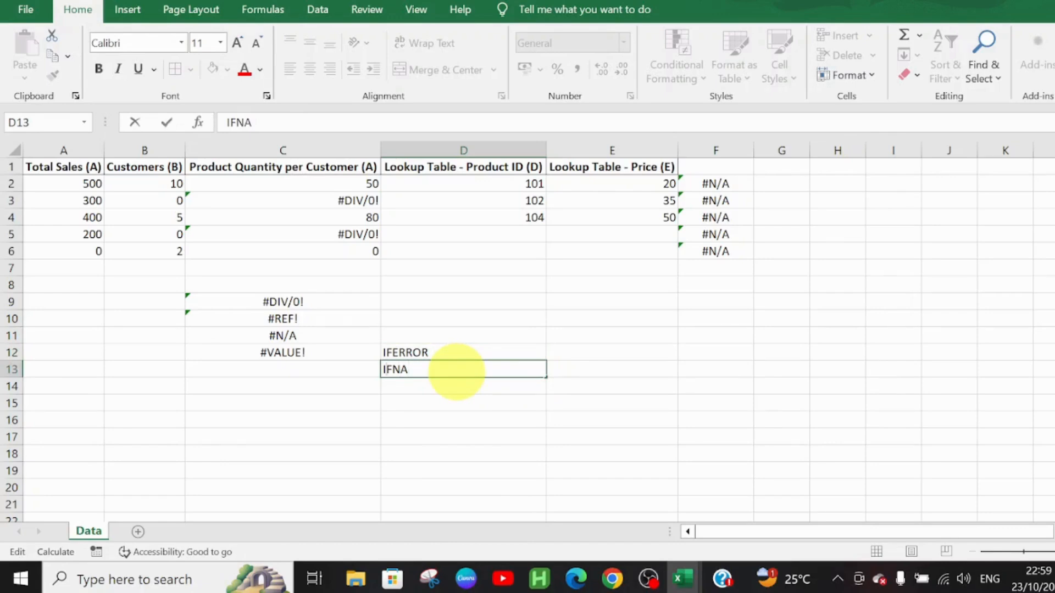
pyautogui.write('=IFNA')
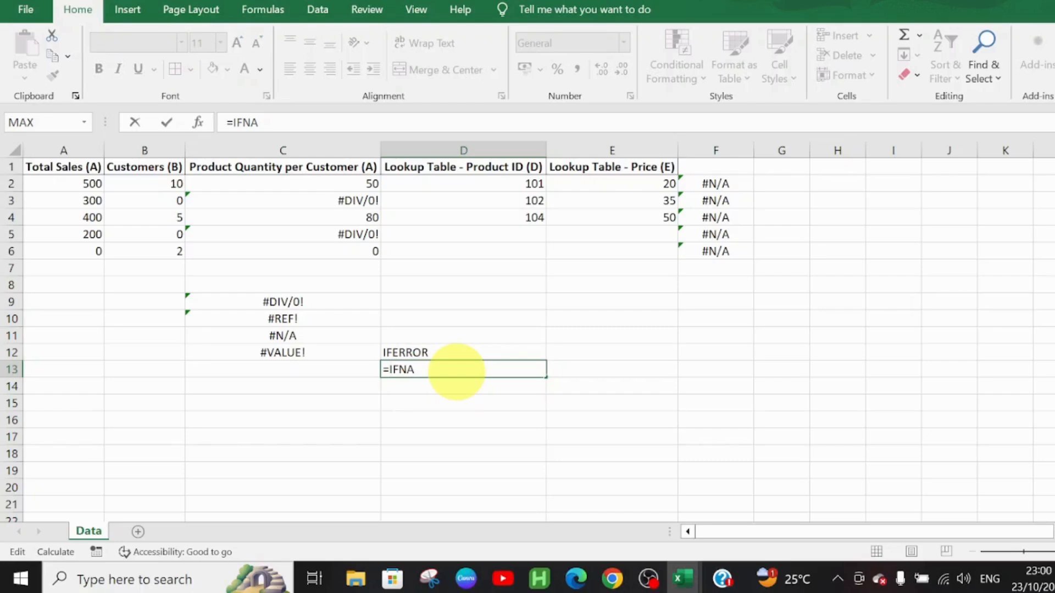
pyautogui.write('(')
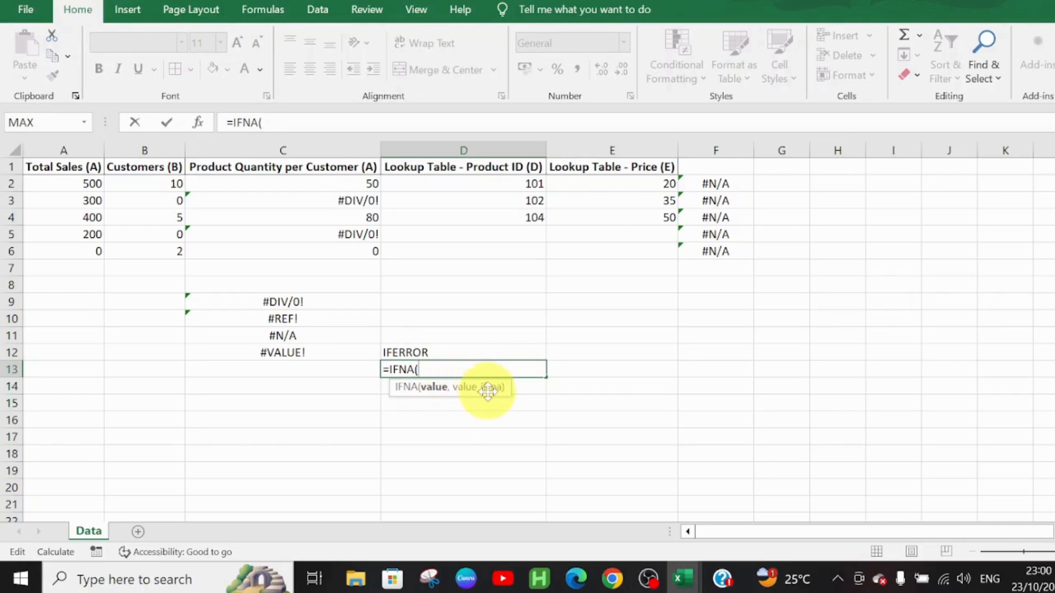
pyautogui.press('BackSpace')
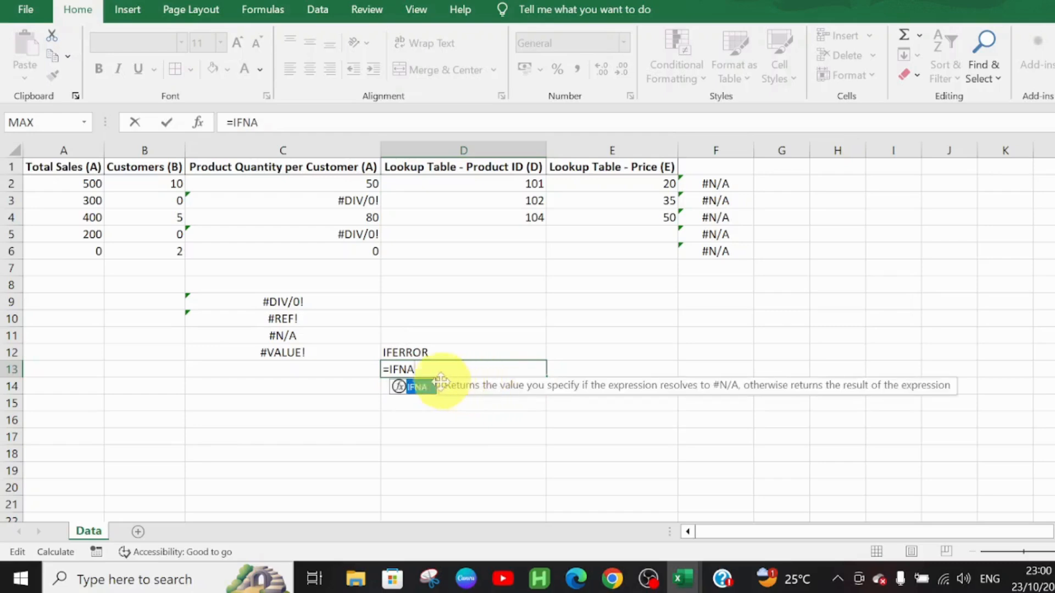
pyautogui.click(388, 367)
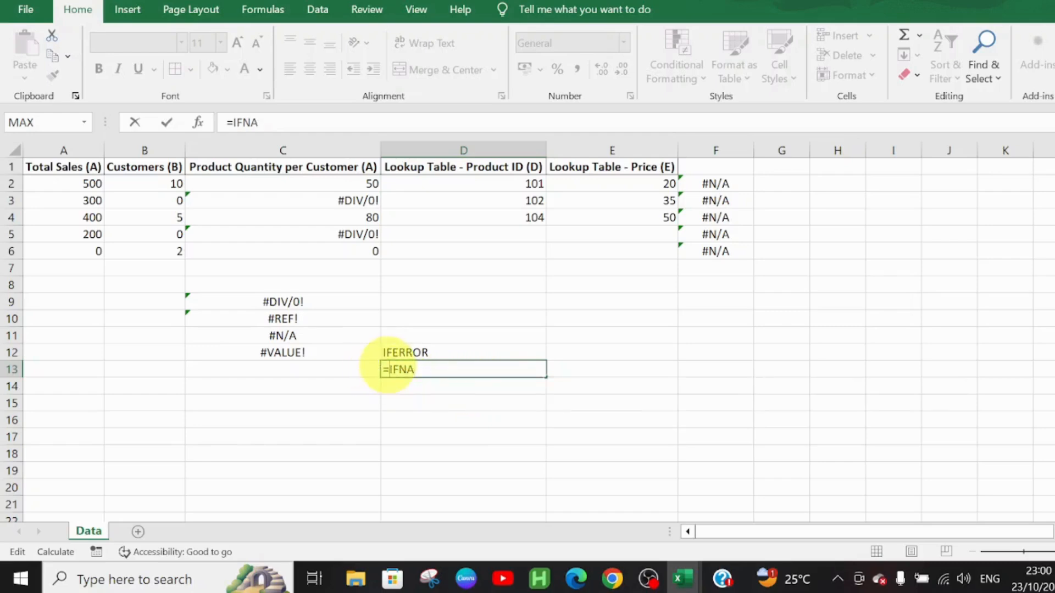
pyautogui.press('BackSpace')
pyautogui.click(573, 300)
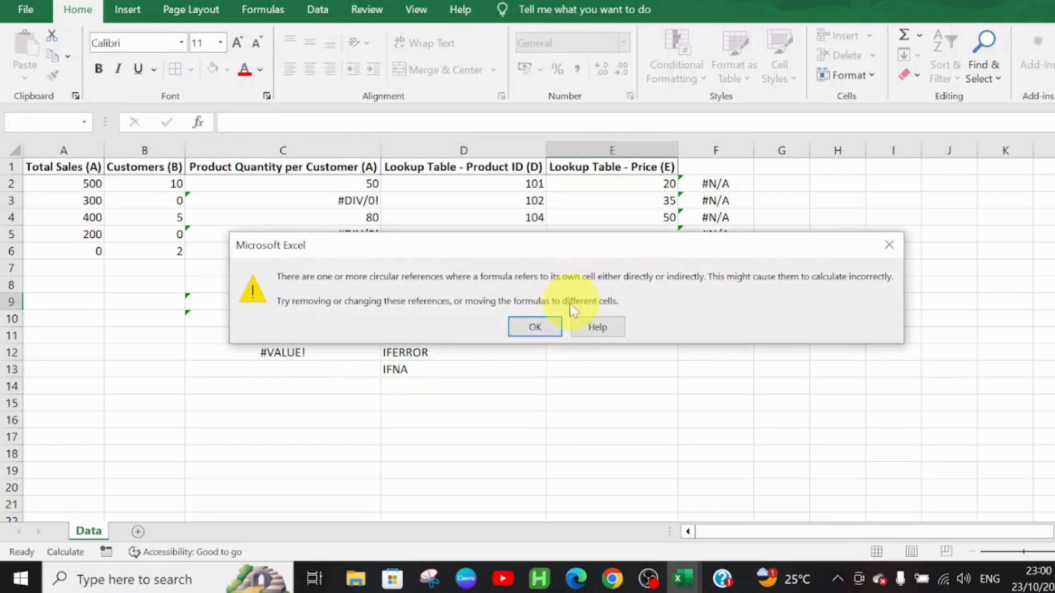
pyautogui.click(536, 326)
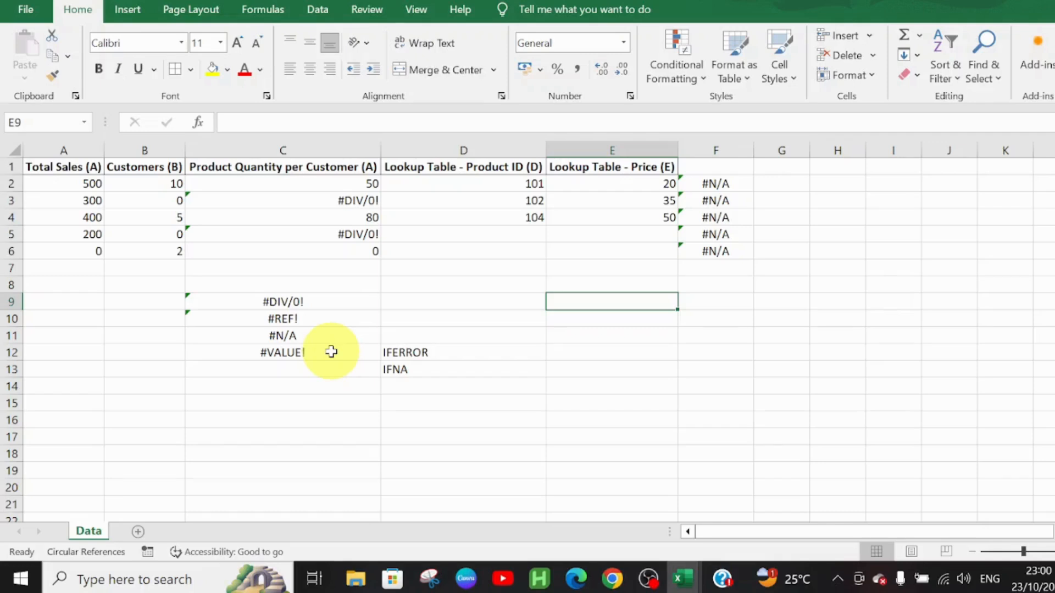
# Step: Apply borders to all cells of the data table in A1:F6
pyautogui.moveTo(325, 301); pyautogui.dragTo(334, 354)
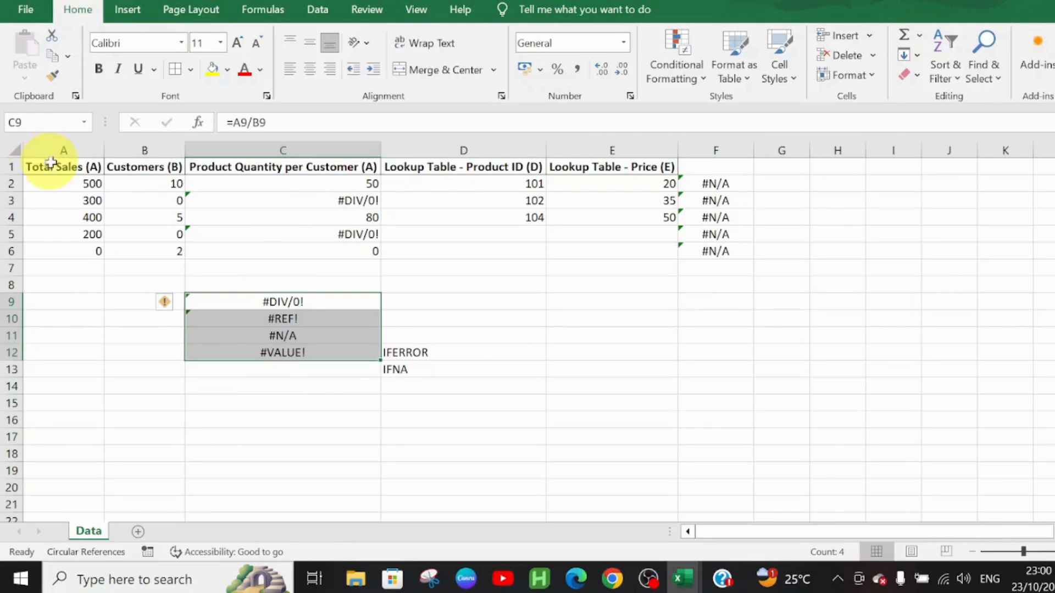
pyautogui.moveTo(44, 168); pyautogui.dragTo(738, 258)
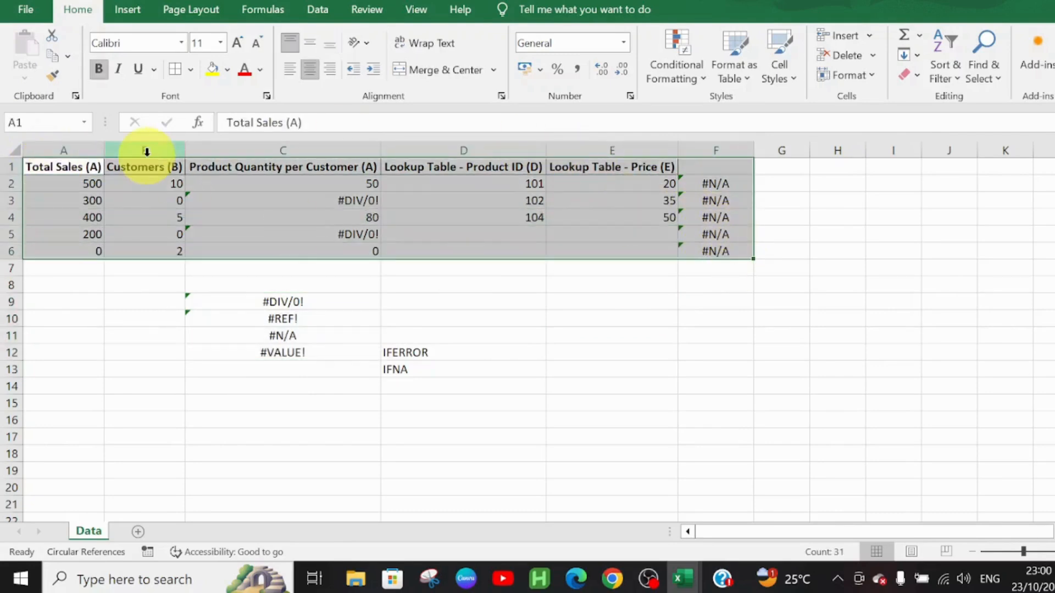
pyautogui.click(175, 78)
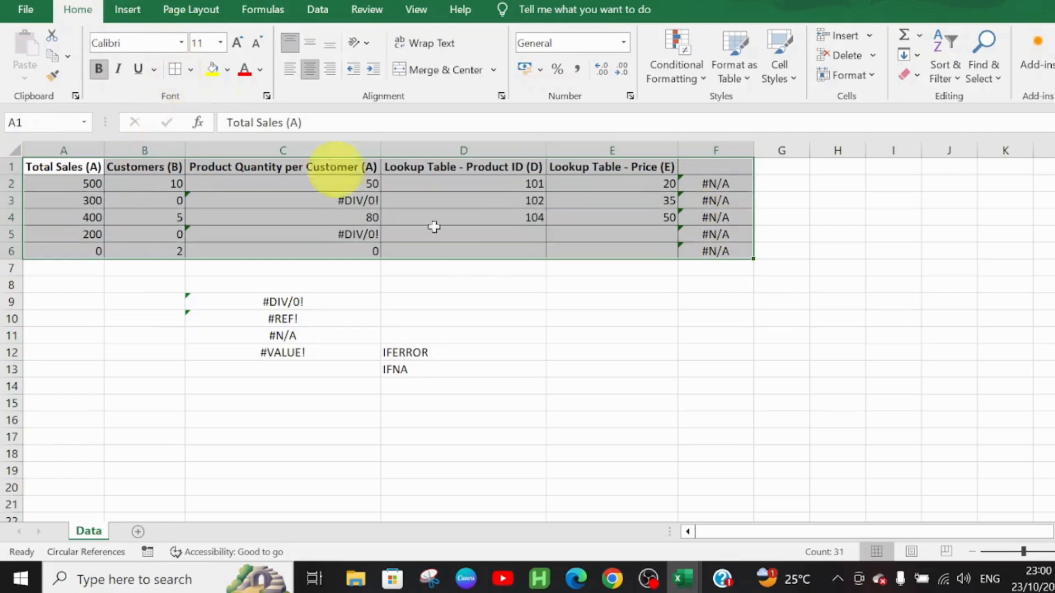
pyautogui.click(364, 203)
pyautogui.click(359, 234)
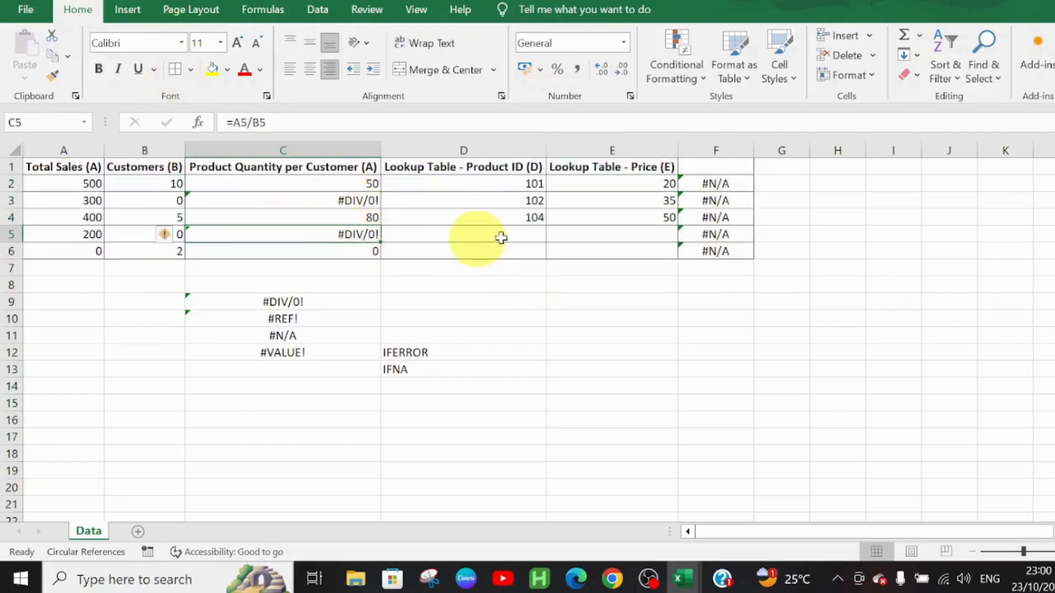
# Step: Wrap the VLOOKUP formula in cell F2 in IFNA with "Not Found" as the value for #N/A
pyautogui.click(709, 183)
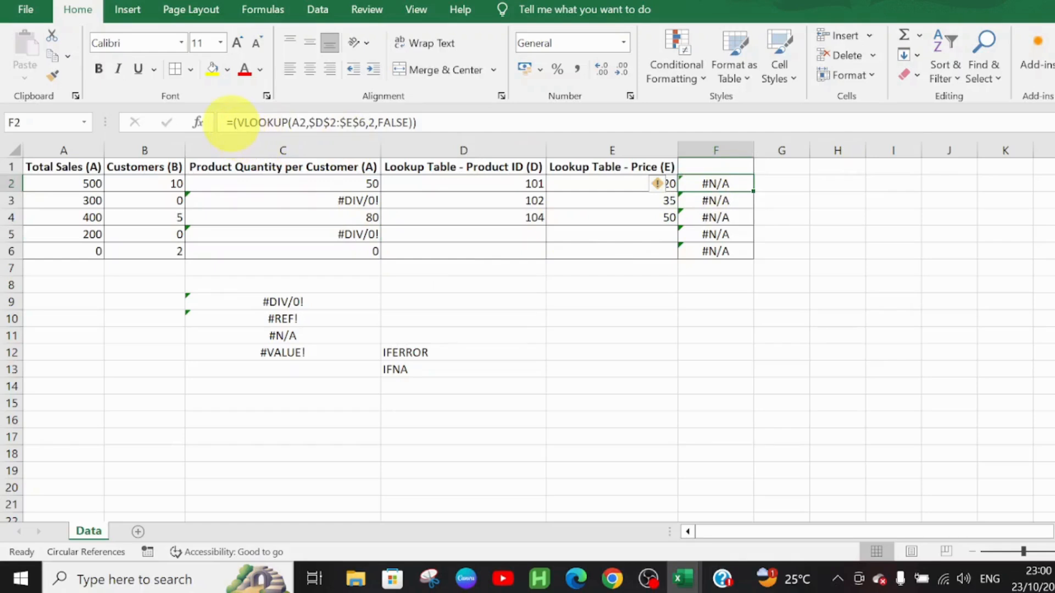
pyautogui.click(231, 122)
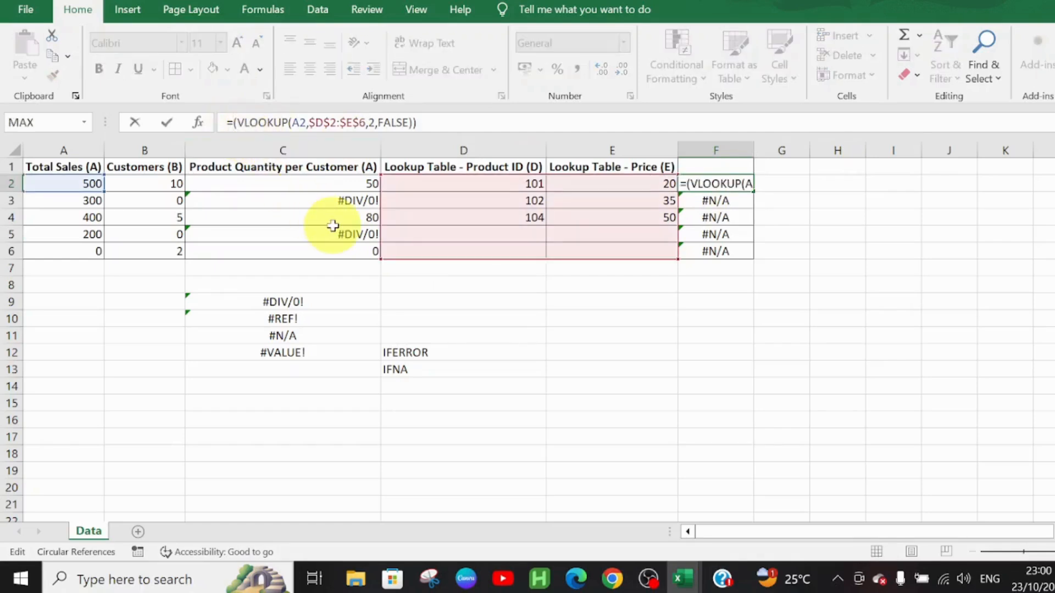
pyautogui.write('IFNA')
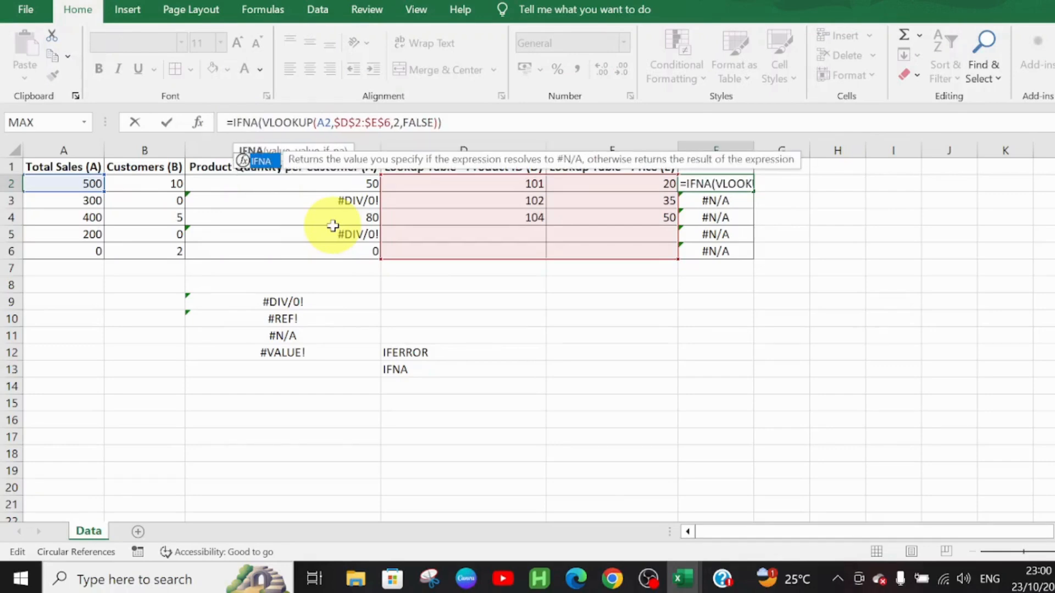
pyautogui.press('Right')
pyautogui.press('Right')
pyautogui.press('Right')
pyautogui.press('Right')
pyautogui.press('Right')
pyautogui.press('Right')
pyautogui.press('Right')
pyautogui.press('Right')
pyautogui.press('Right')
pyautogui.press('Right')
pyautogui.press('Right')
pyautogui.press('Right')
pyautogui.press('Right')
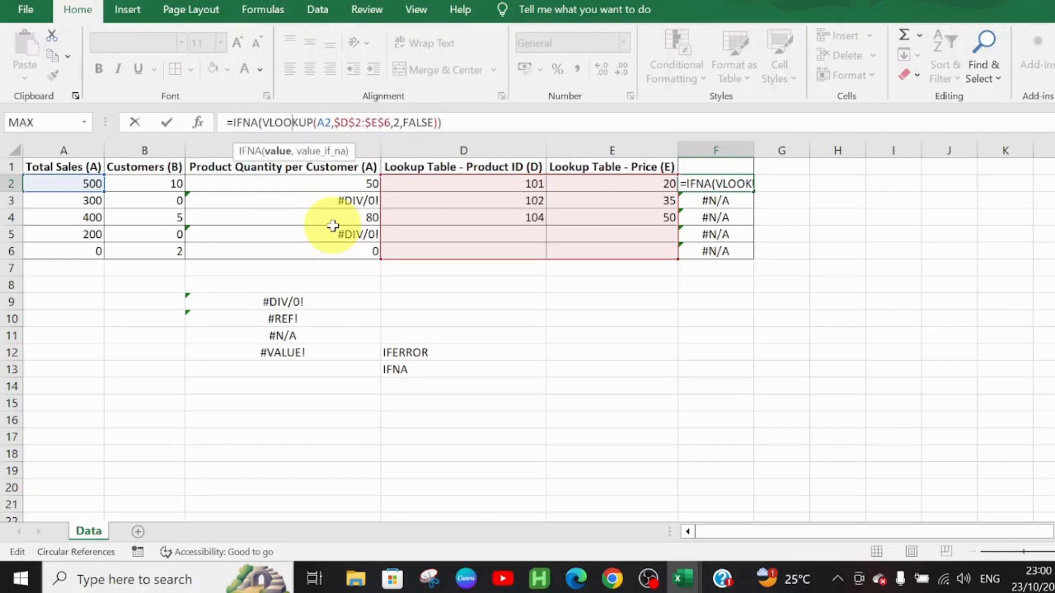
pyautogui.press('Right')
pyautogui.press('Right')
pyautogui.press('Right')
pyautogui.press('Right')
pyautogui.press('Right')
pyautogui.press('Right')
pyautogui.press('Right')
pyautogui.press('Right')
pyautogui.press('Right')
pyautogui.press('Right')
pyautogui.press('Right')
pyautogui.press('Right')
pyautogui.press('Right')
pyautogui.press('Right')
pyautogui.press('Right')
pyautogui.press('Right')
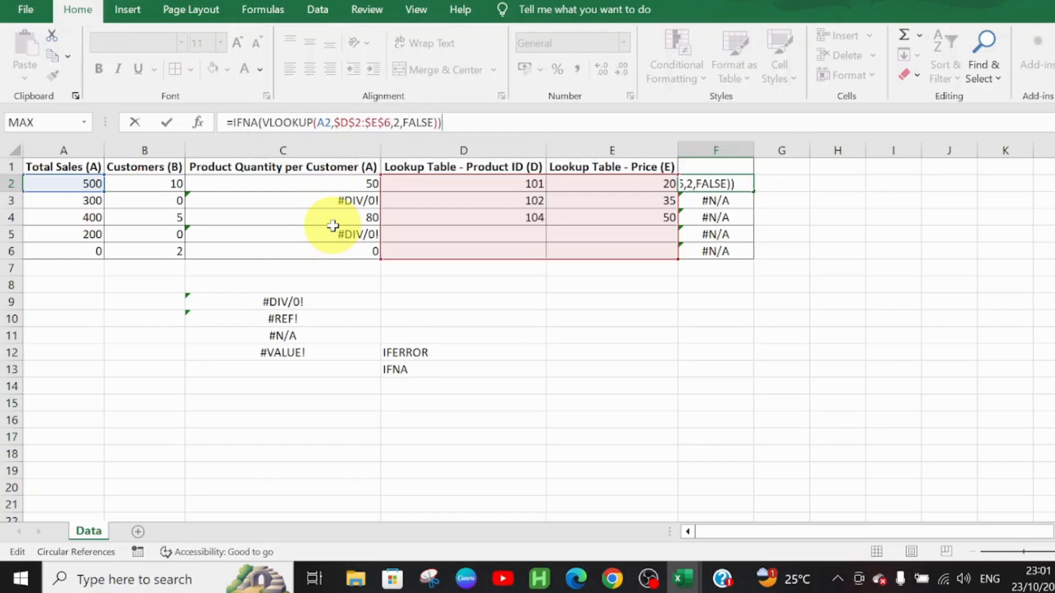
pyautogui.press('BackSpace')
pyautogui.write(',')
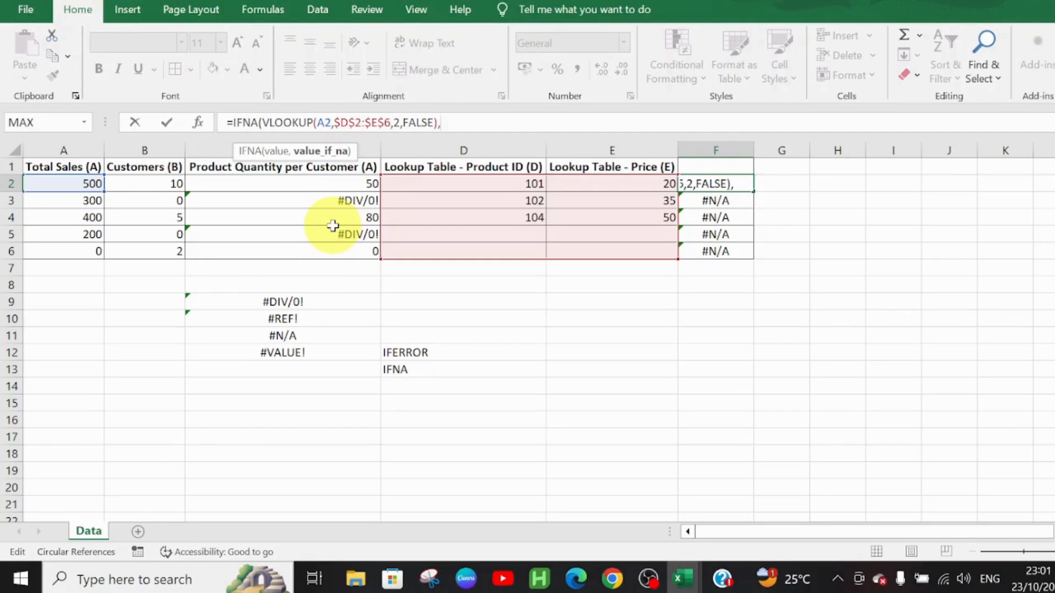
pyautogui.write('"Not Fo')
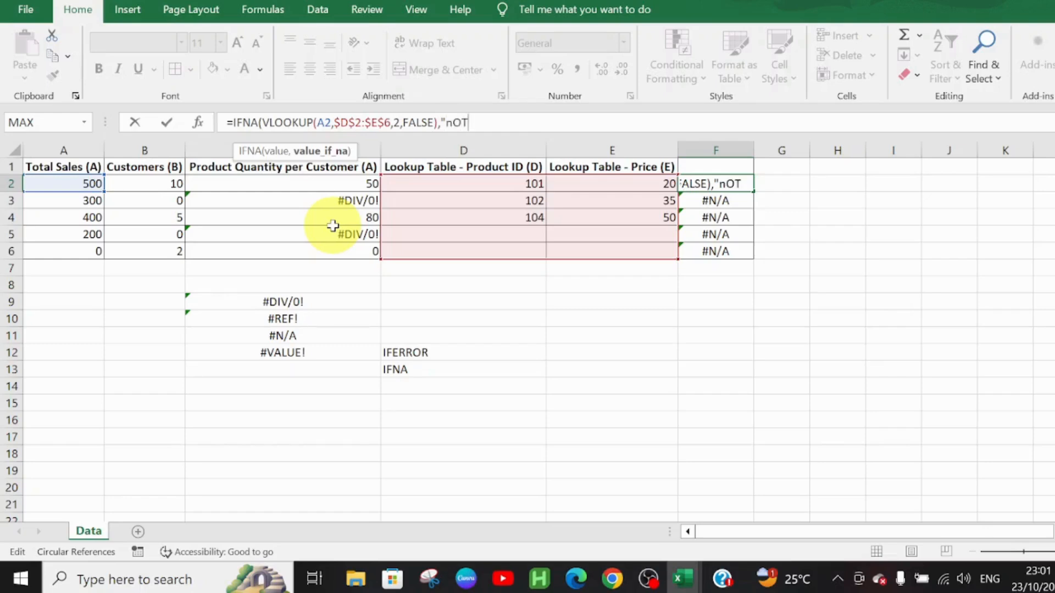
pyautogui.write('und')
pyautogui.press('Return')
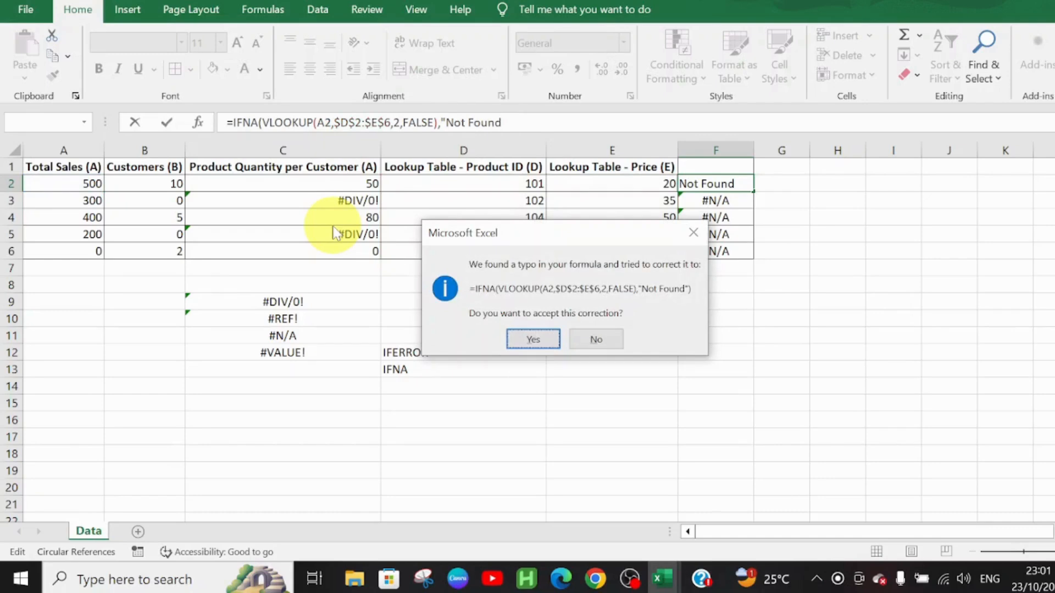
pyautogui.press('Return')
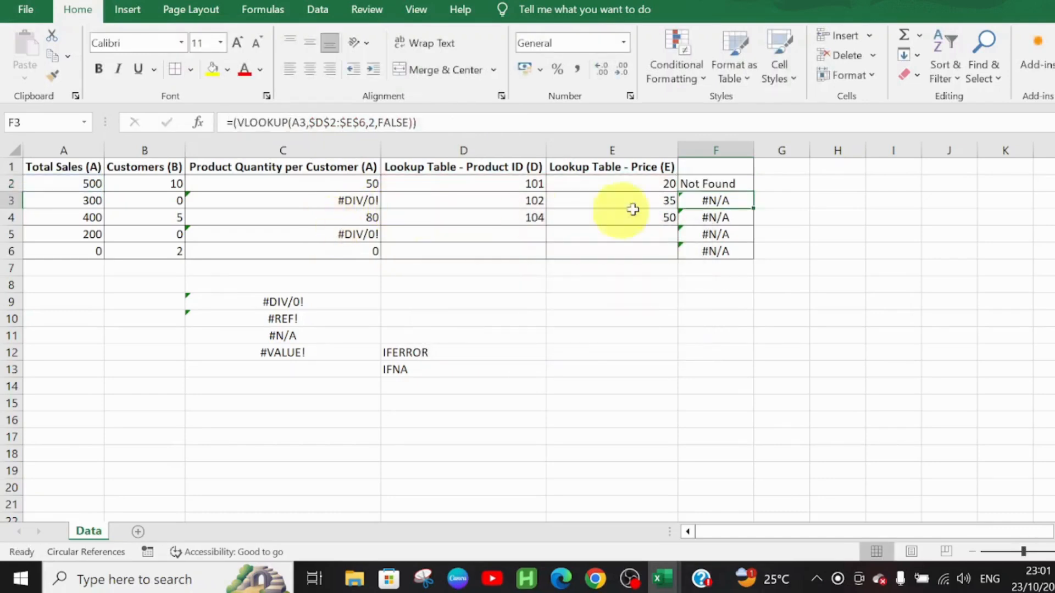
# Step: Fill the IFNA formula from F2 down to F6
pyautogui.click(747, 186)
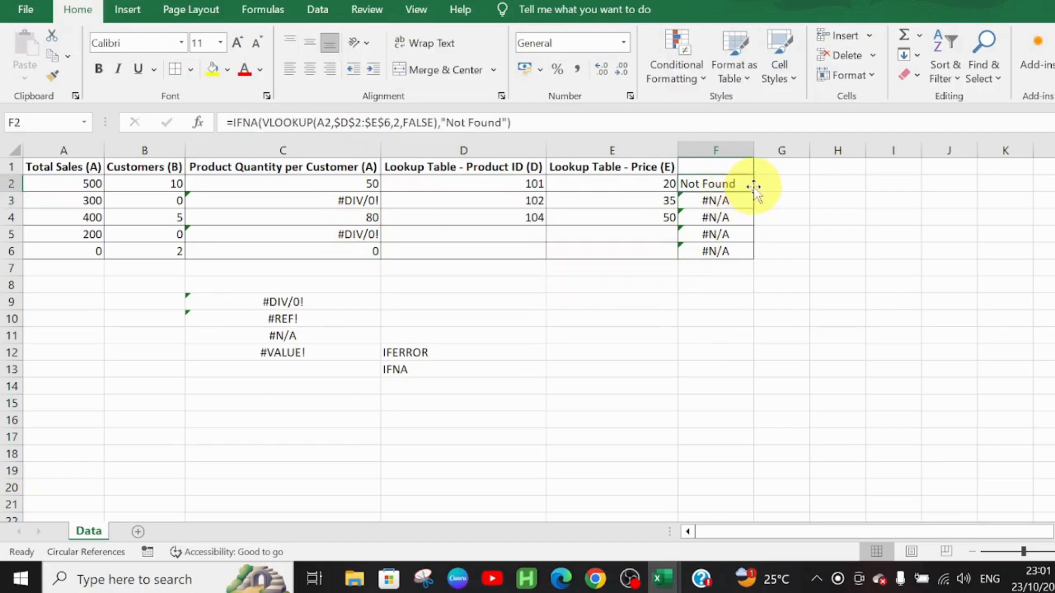
pyautogui.moveTo(754, 192); pyautogui.dragTo(754, 192)
pyautogui.doubleClick(754, 192)
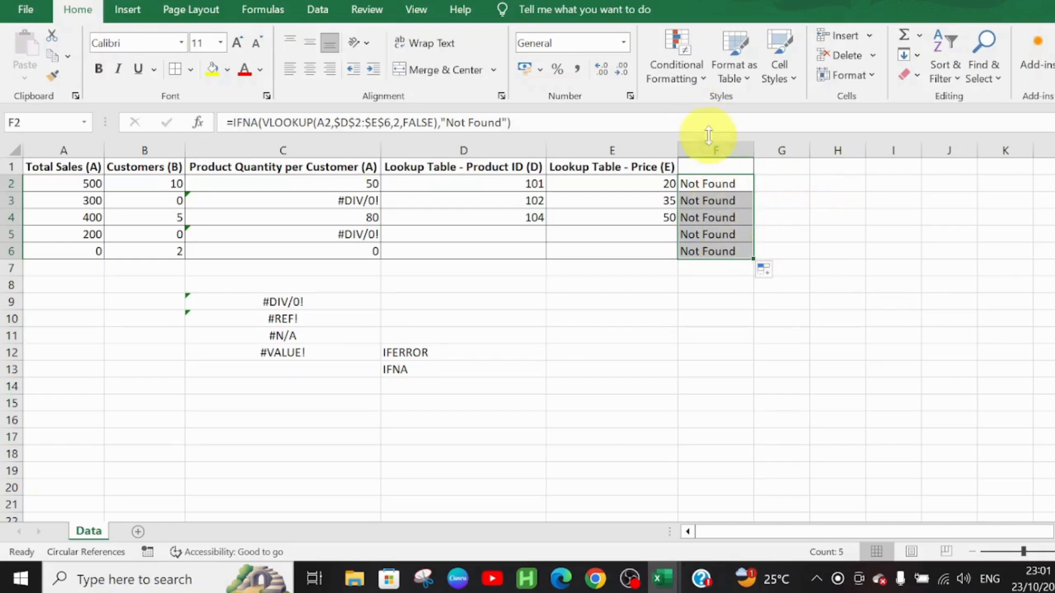
# Step: Wrap the A3/B3 division in cell C3 in IFERROR with "No Customer" as the value for errors
pyautogui.click(354, 203)
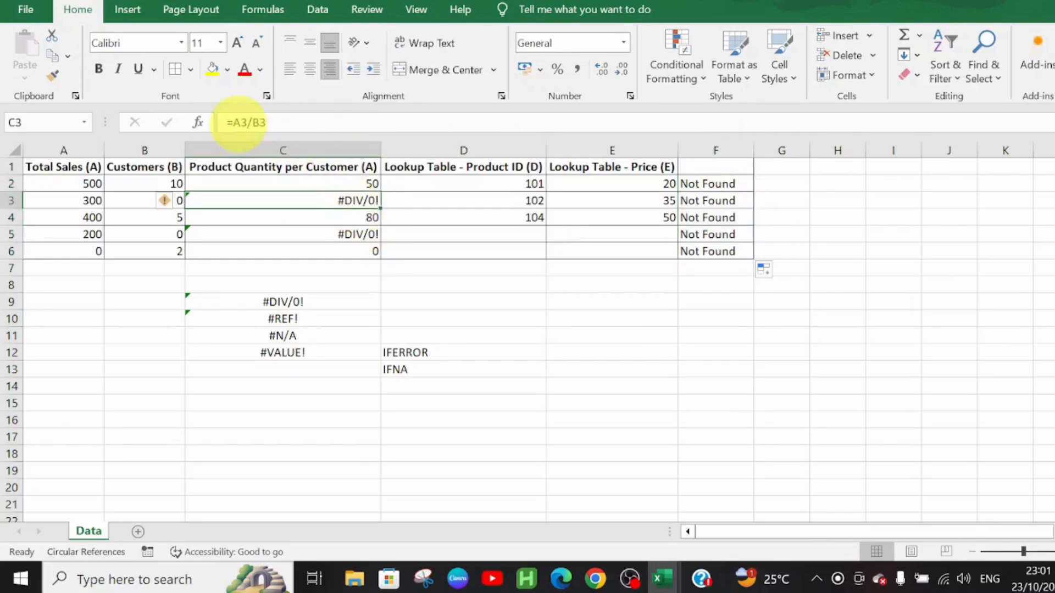
pyautogui.click(236, 123)
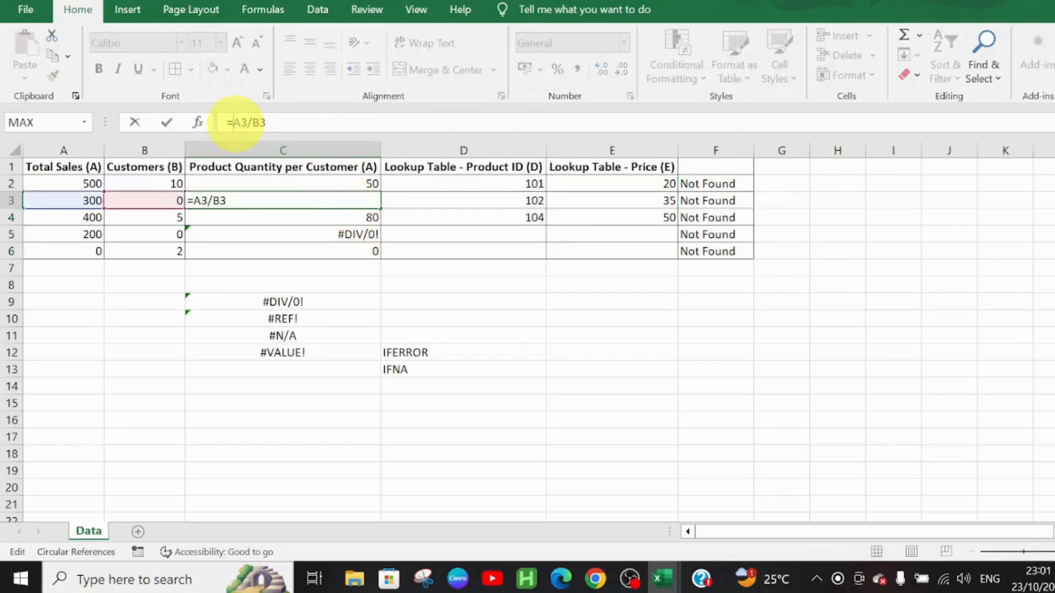
pyautogui.write('iferror')
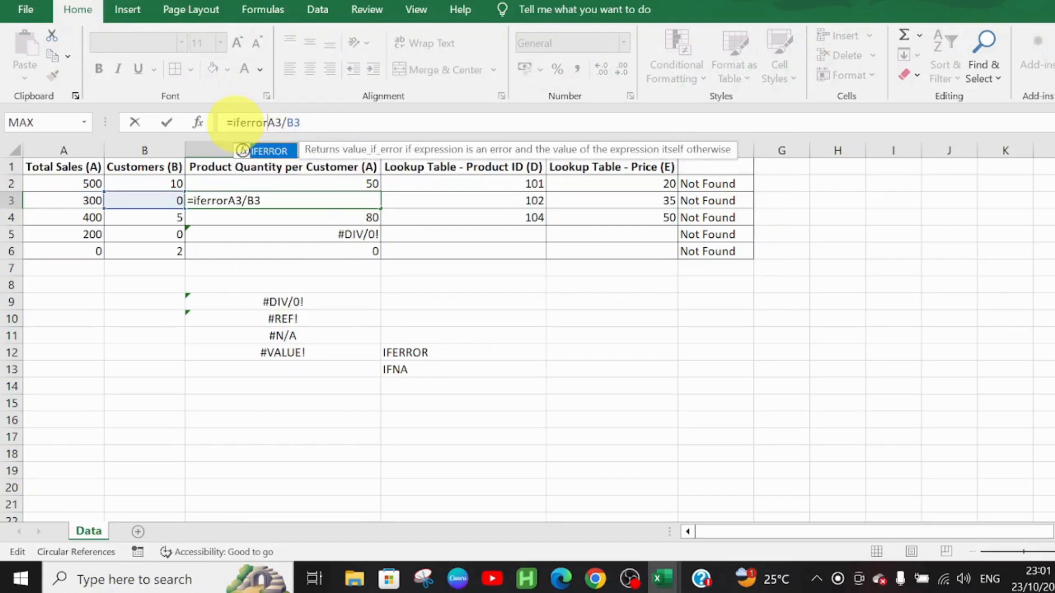
pyautogui.write('(')
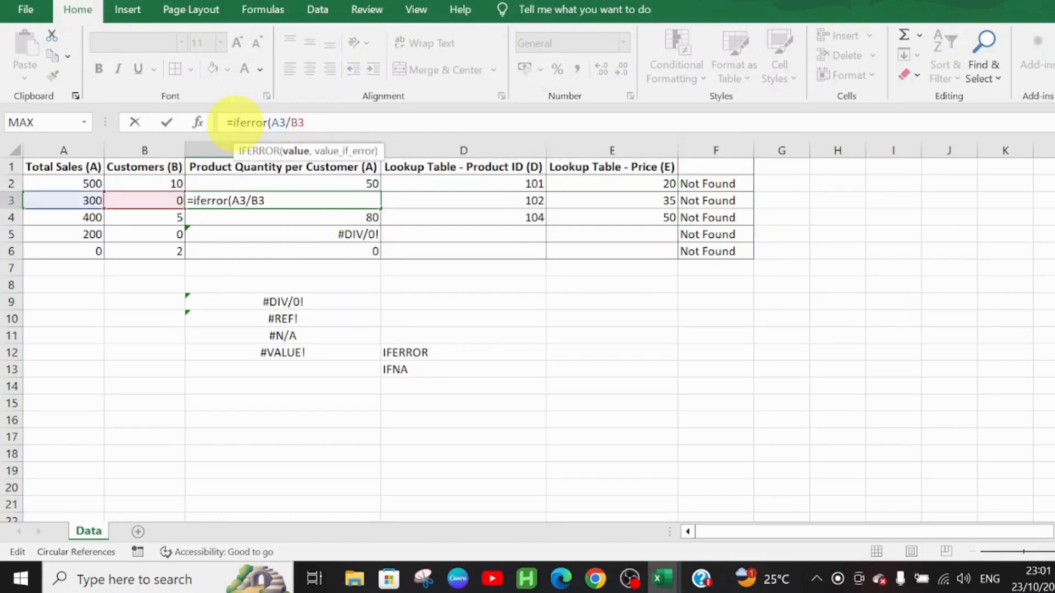
pyautogui.press('Right')
pyautogui.write(',"')
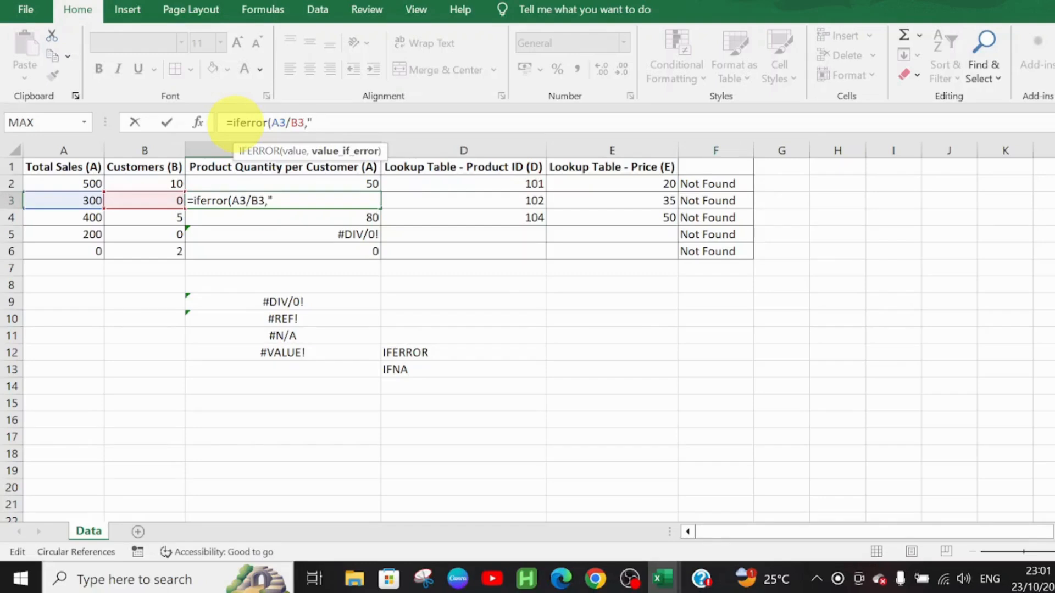
pyautogui.write('No Customer"')
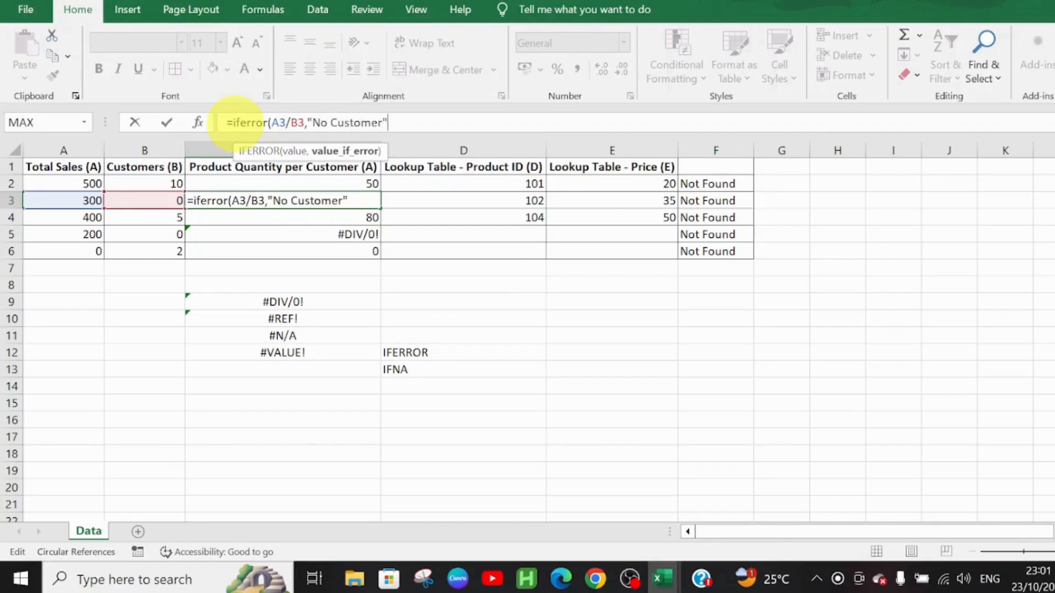
pyautogui.write(')')
pyautogui.press('Return')
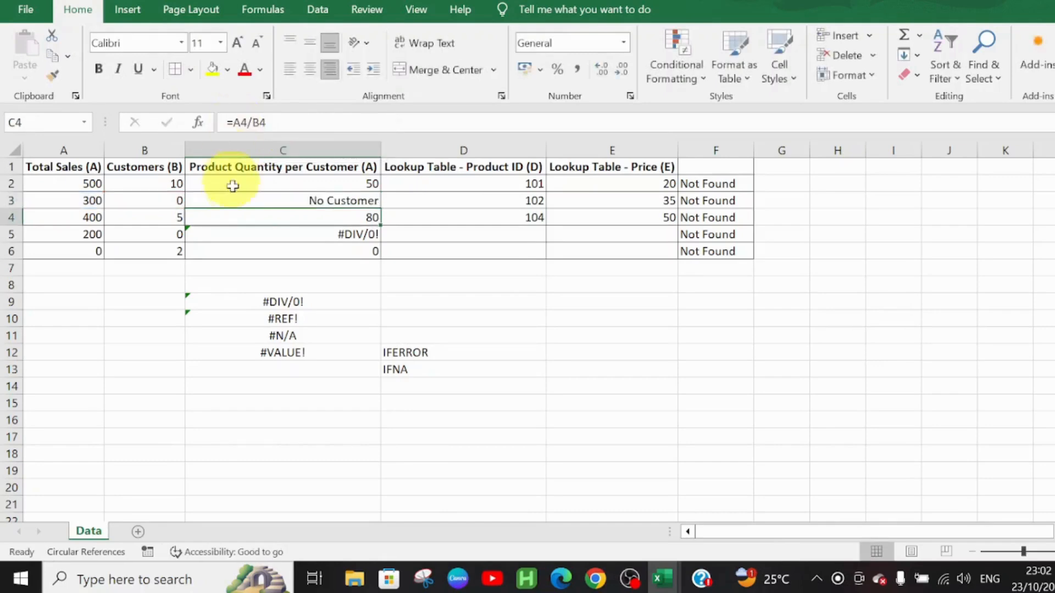
# Step: Fill the IFERROR formula with "No Customer" from cell C2 down to C6
pyautogui.click(285, 188)
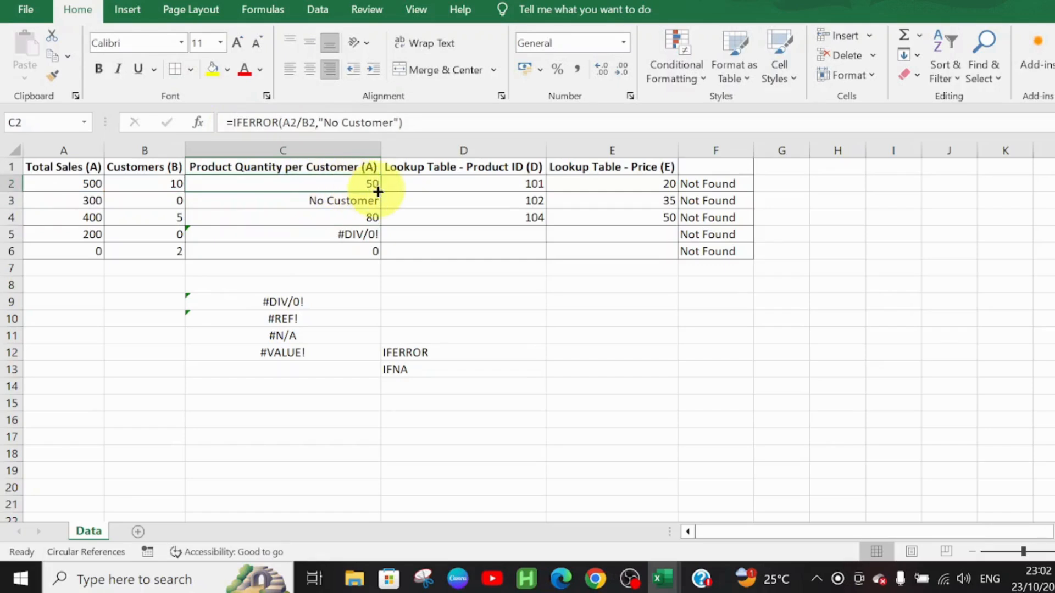
pyautogui.click(372, 215)
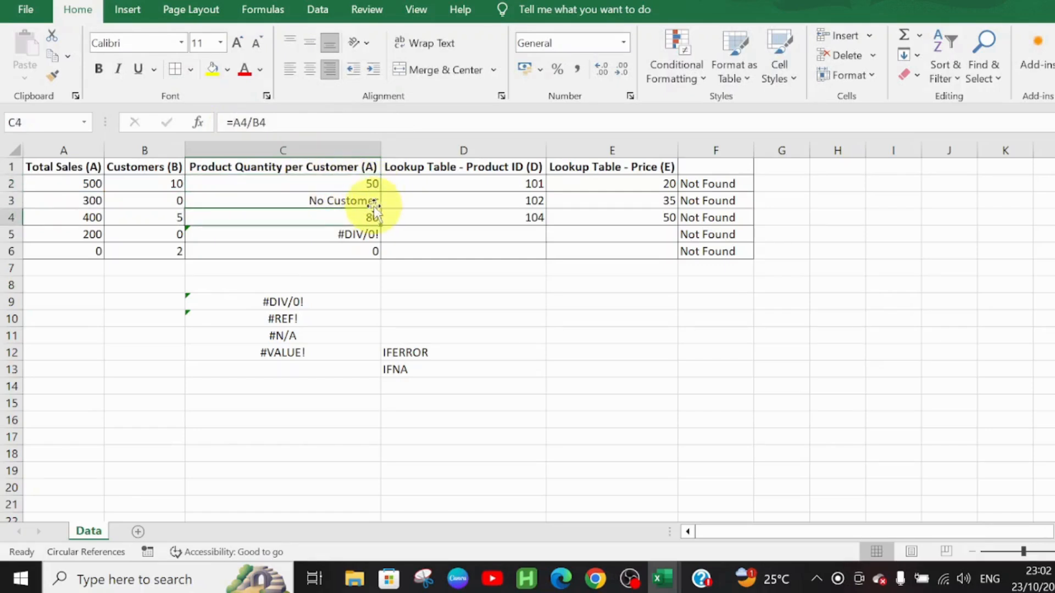
pyautogui.click(373, 202)
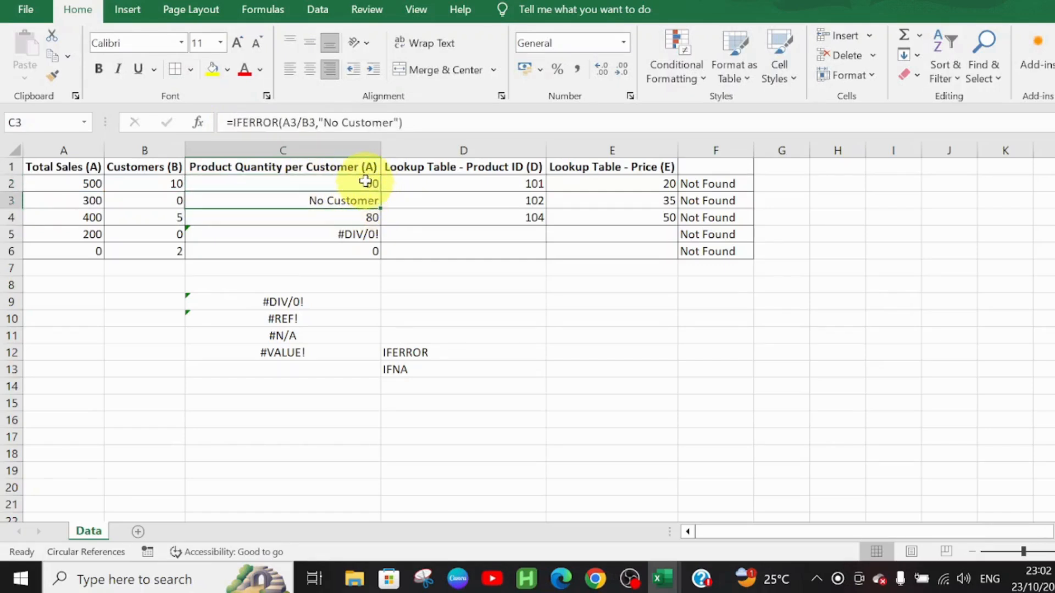
pyautogui.click(365, 182)
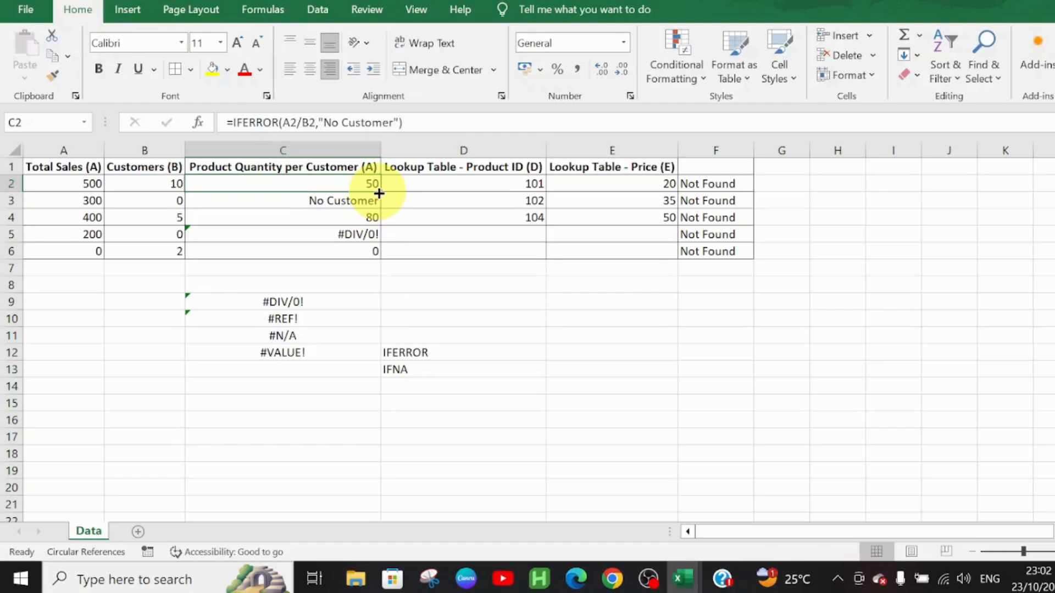
pyautogui.doubleClick(379, 193)
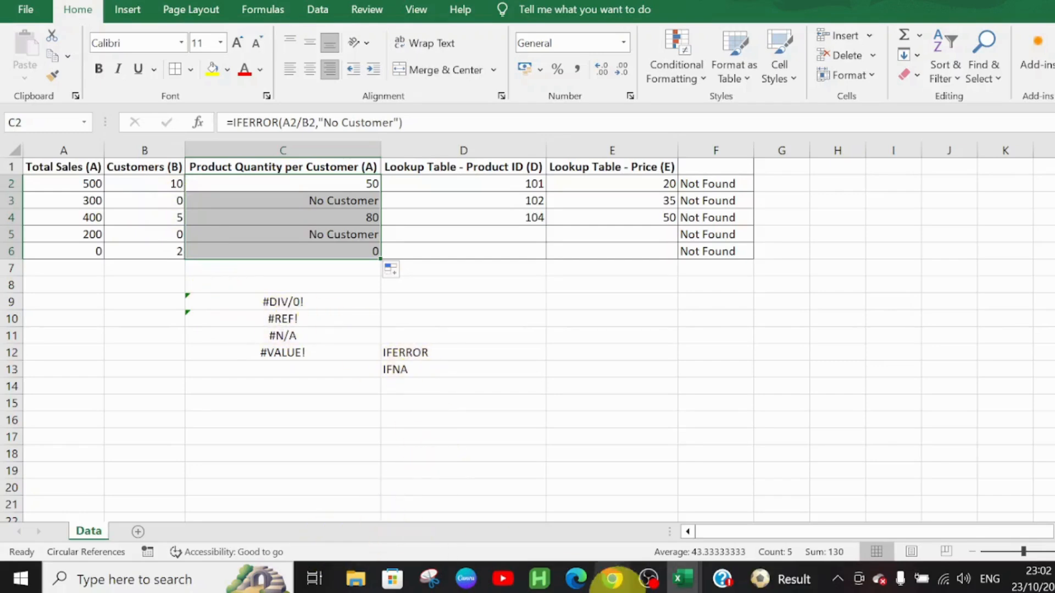
# Step: In the Excel Day 8 workbook, wrap the VLOOKUP formula in cell K2 in IFERROR with "No Score" as the value for errors
pyautogui.moveTo(675, 583)
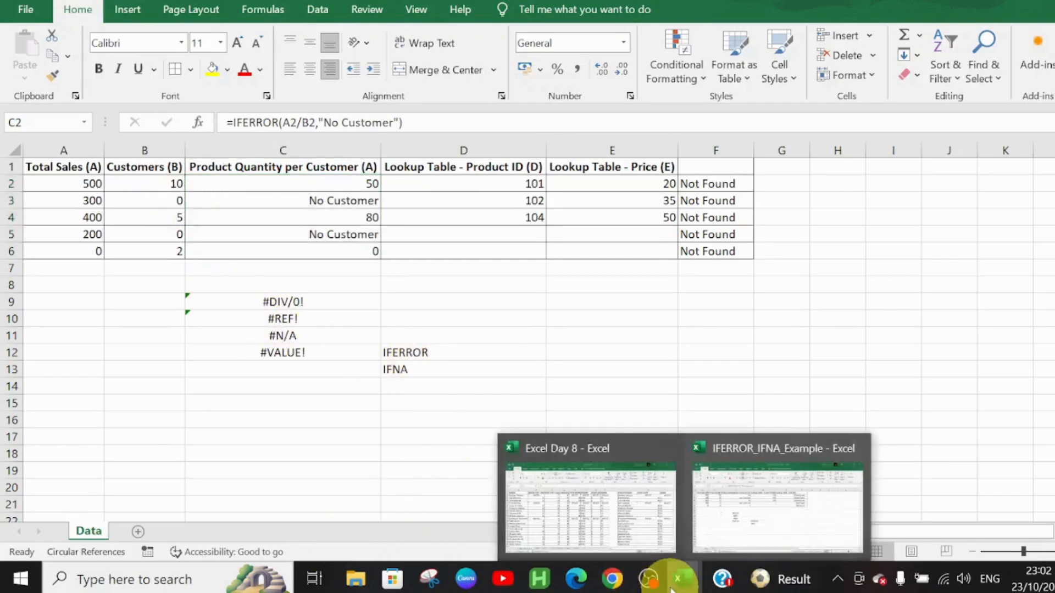
pyautogui.click(615, 514)
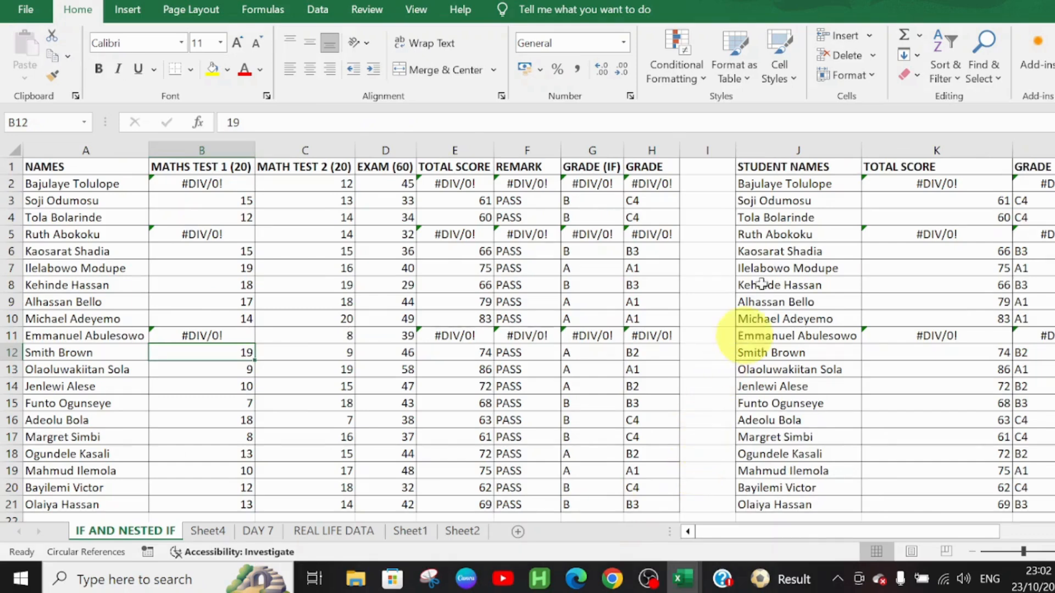
pyautogui.click(887, 183)
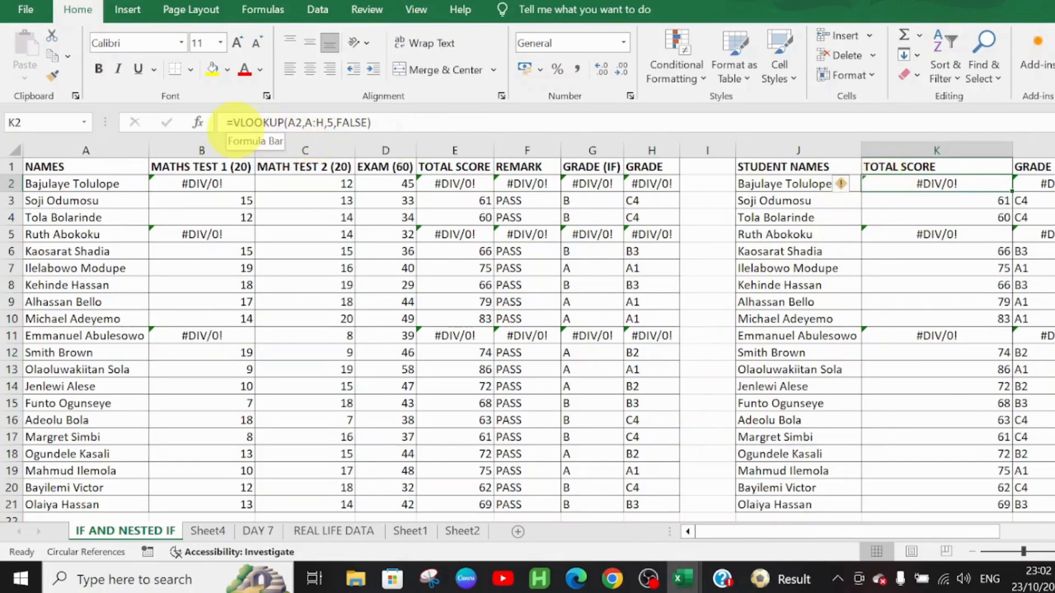
pyautogui.click(232, 122)
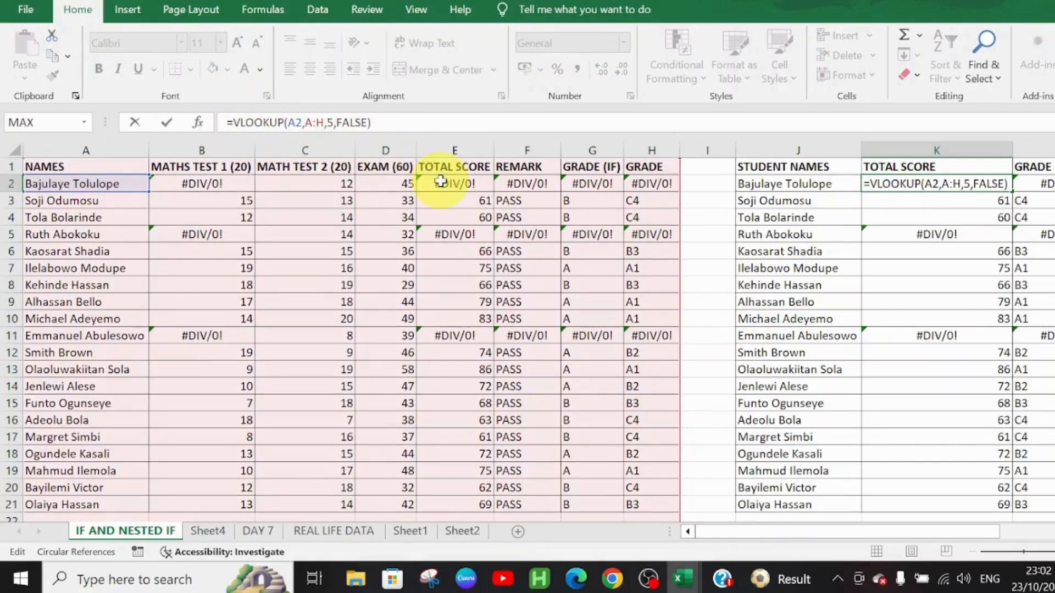
pyautogui.write('IFERROR')
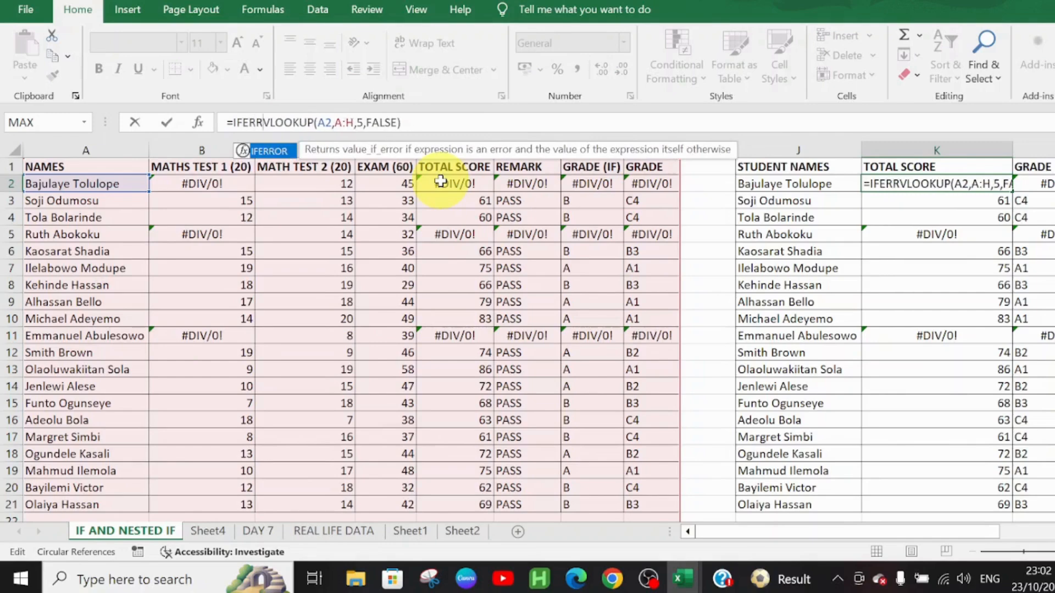
pyautogui.write('(')
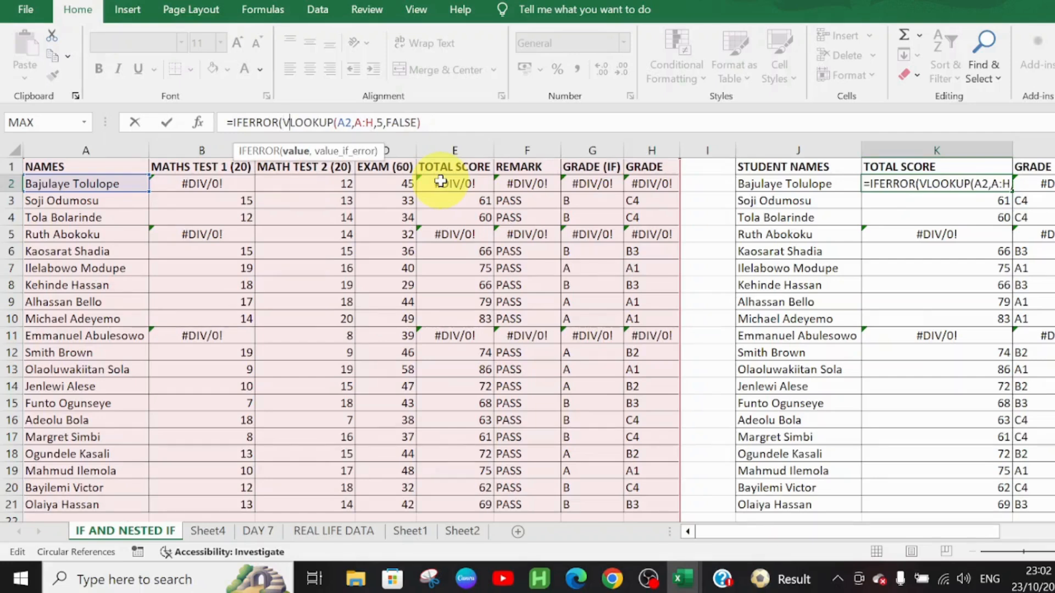
pyautogui.press('Right')
pyautogui.press('Right')
pyautogui.press('Right')
pyautogui.press('Right')
pyautogui.press('Right')
pyautogui.press('Right')
pyautogui.press('Right')
pyautogui.press('Right')
pyautogui.press('Right')
pyautogui.press('Right')
pyautogui.press('Right')
pyautogui.press('Right')
pyautogui.press('Right')
pyautogui.press('Right')
pyautogui.press('Right')
pyautogui.press('Right')
pyautogui.press('Right')
pyautogui.press('Right')
pyautogui.press('Right')
pyautogui.press('Right')
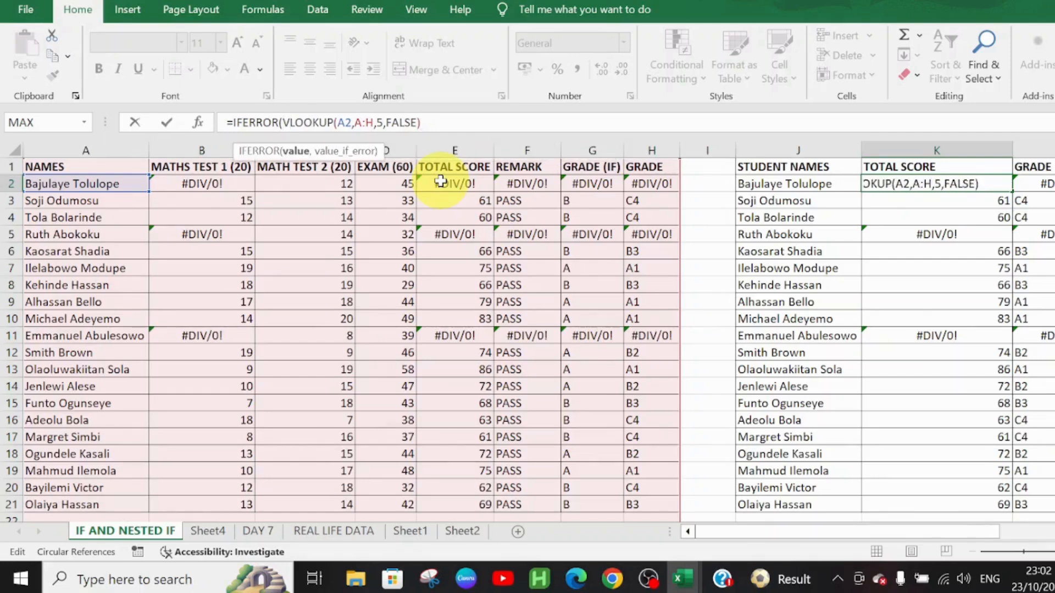
pyautogui.write(',')
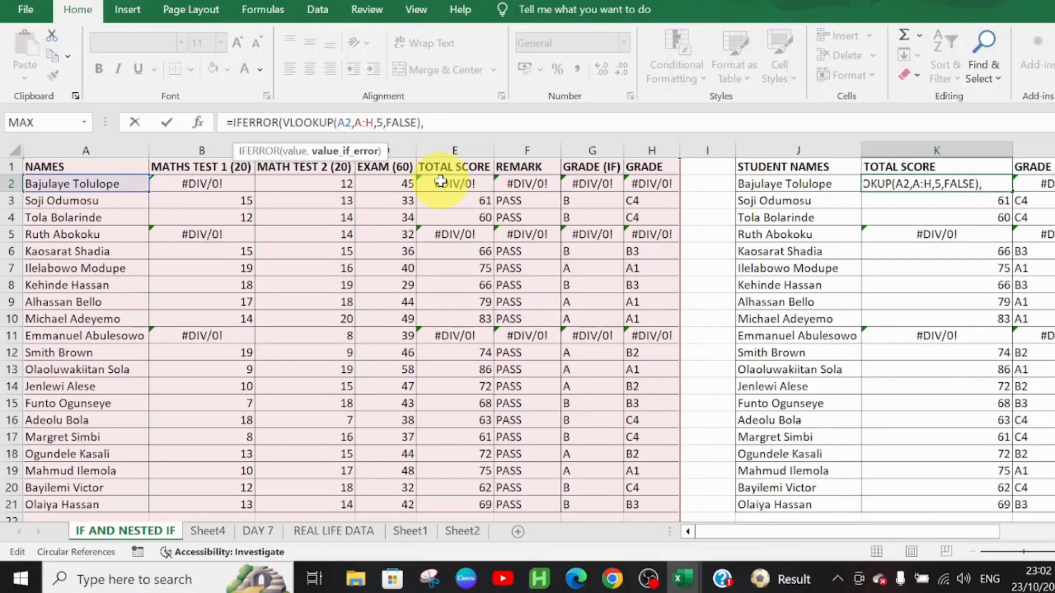
pyautogui.write('"No Sc')
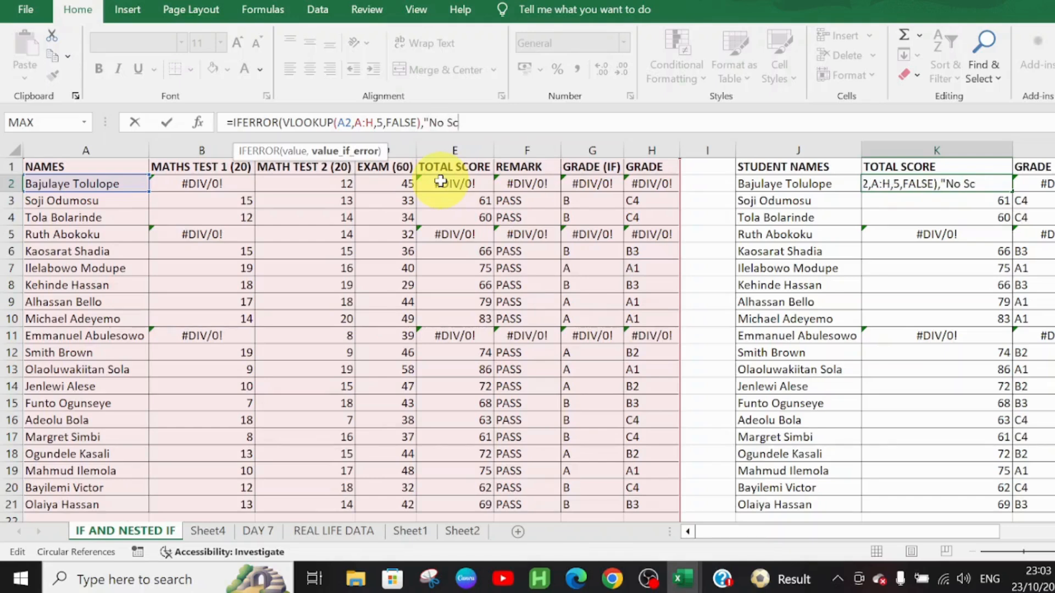
pyautogui.write('ore"')
pyautogui.press('Return')
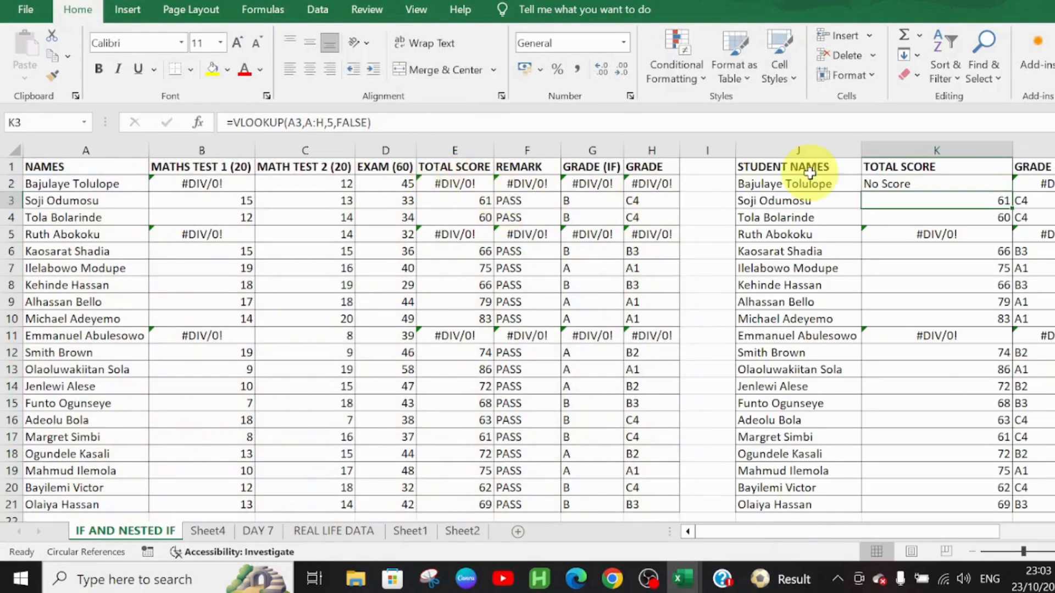
# Step: Fill the IFERROR formula from K2 down to K21 and right-align the Total Score cells K2:K21
pyautogui.click(907, 187)
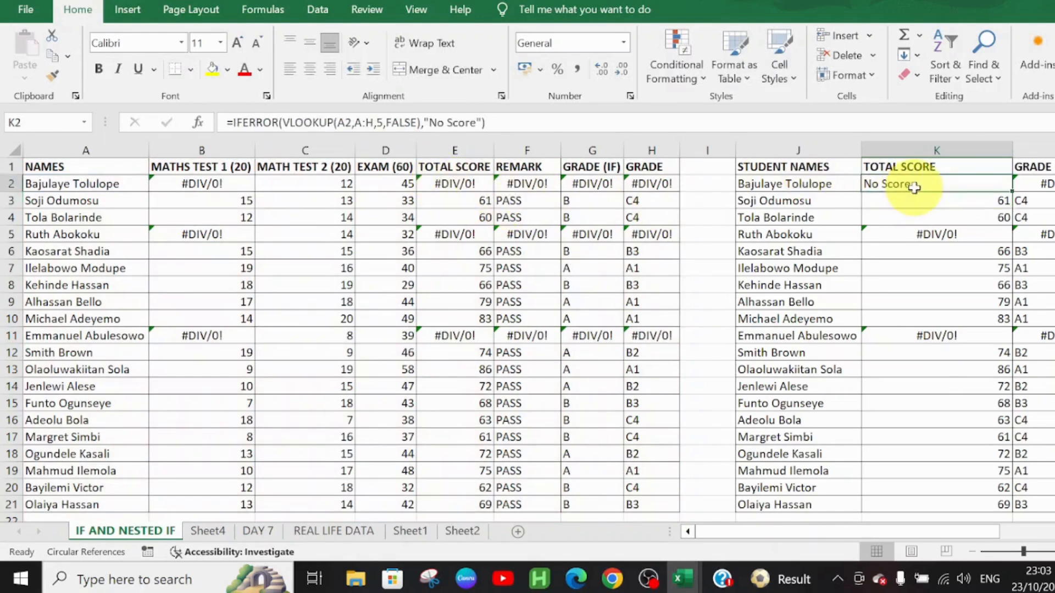
pyautogui.doubleClick(1011, 192)
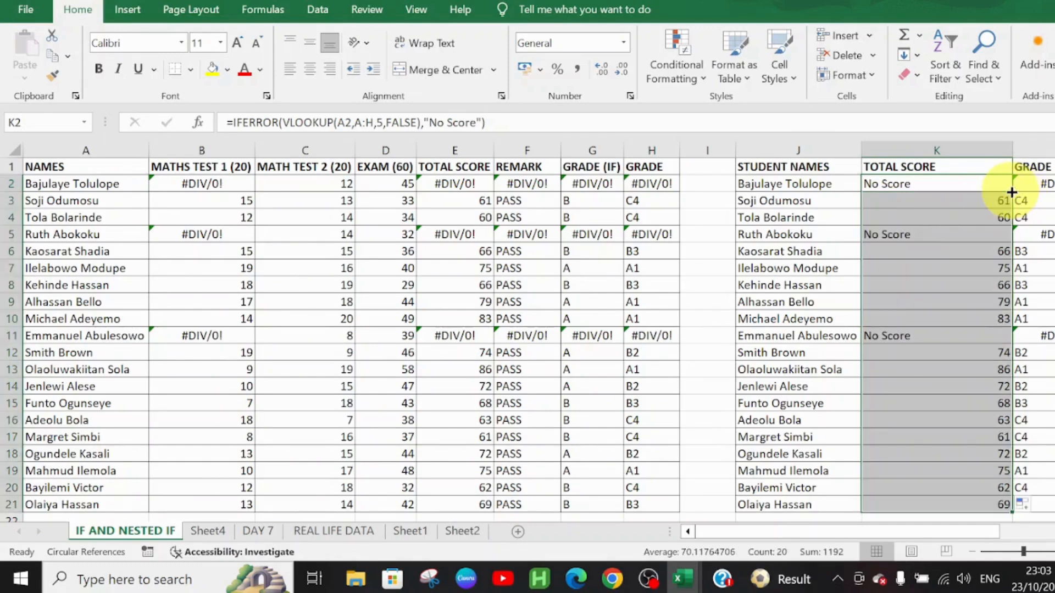
pyautogui.click(973, 180)
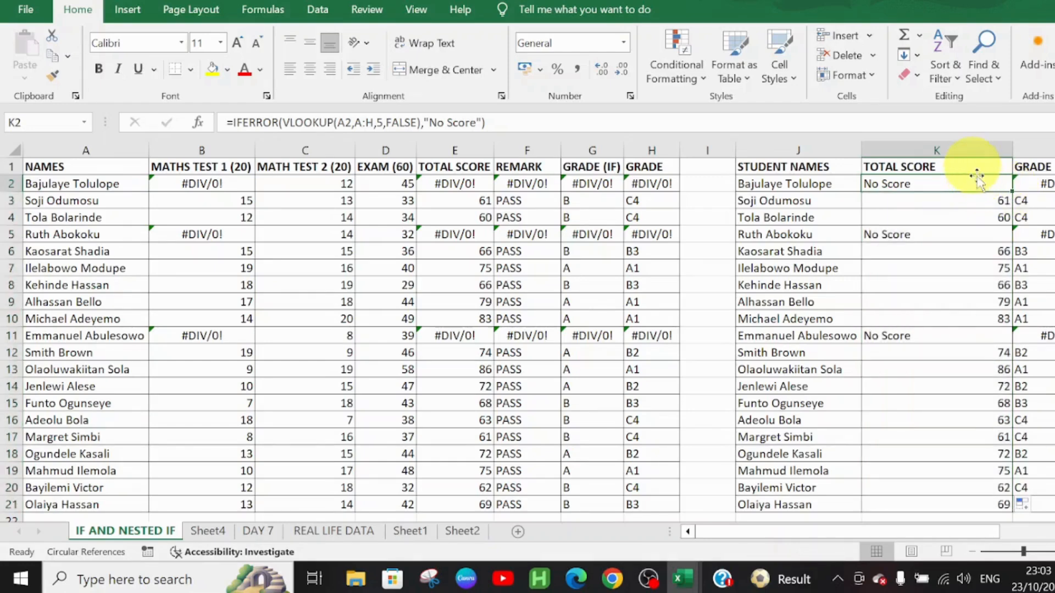
pyautogui.hotkey('ctrl', 'shift', 'Down')
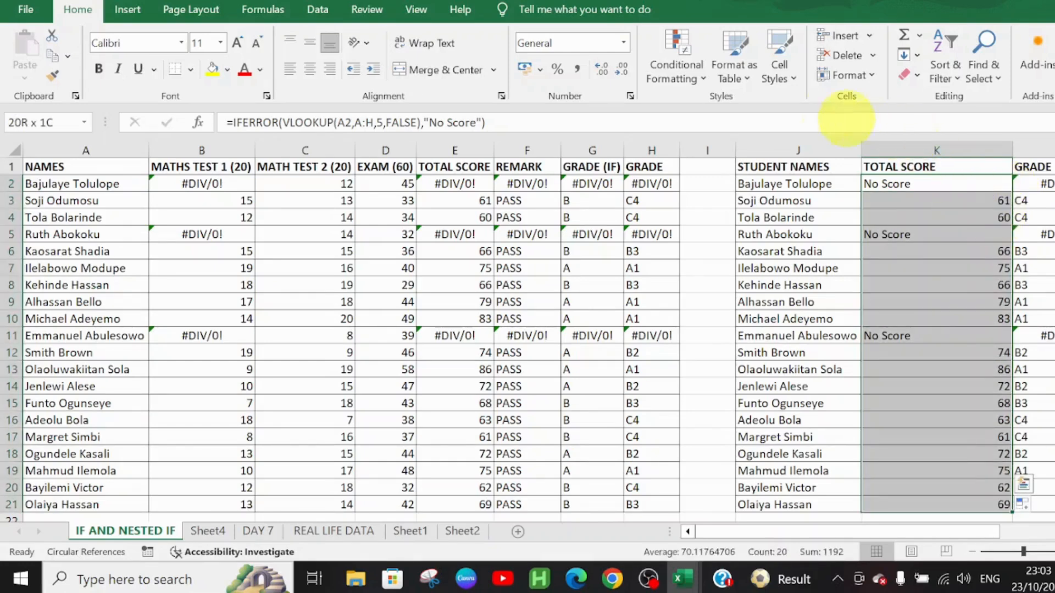
pyautogui.click(330, 69)
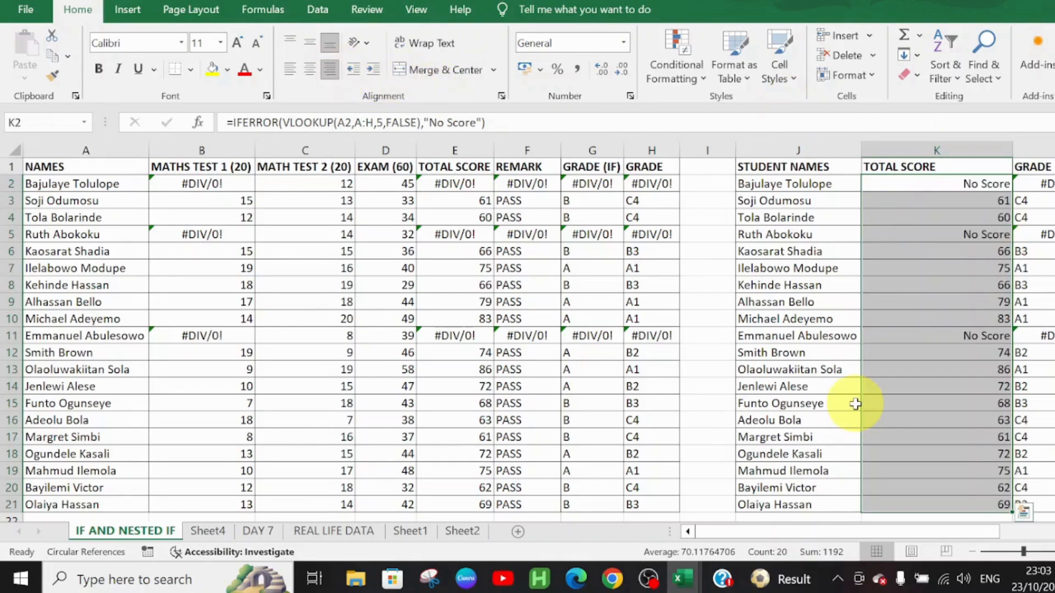
pyautogui.click(974, 353)
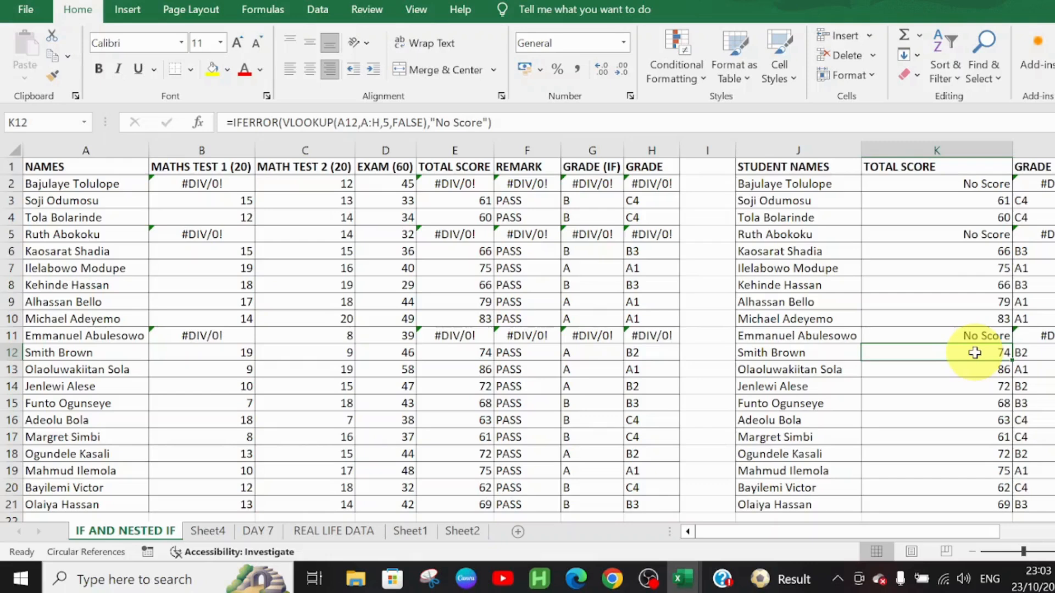
# Step: Wrap the VLOOKUP formula in cell L2 of the Grade column in IFERROR with "No Grade" as the value for errors
pyautogui.click(1049, 181)
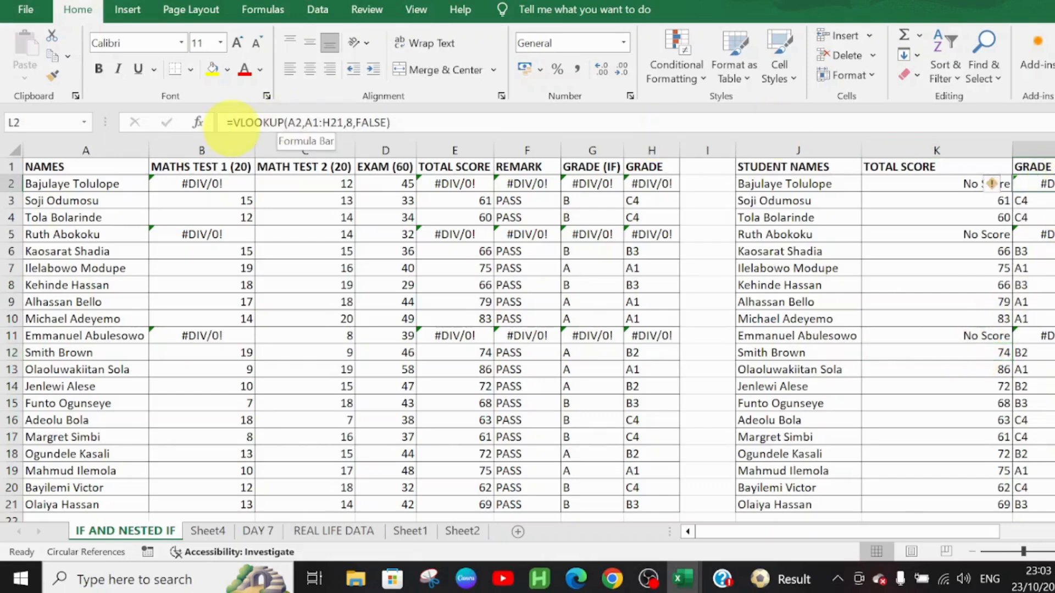
pyautogui.click(231, 122)
pyautogui.write('iferror')
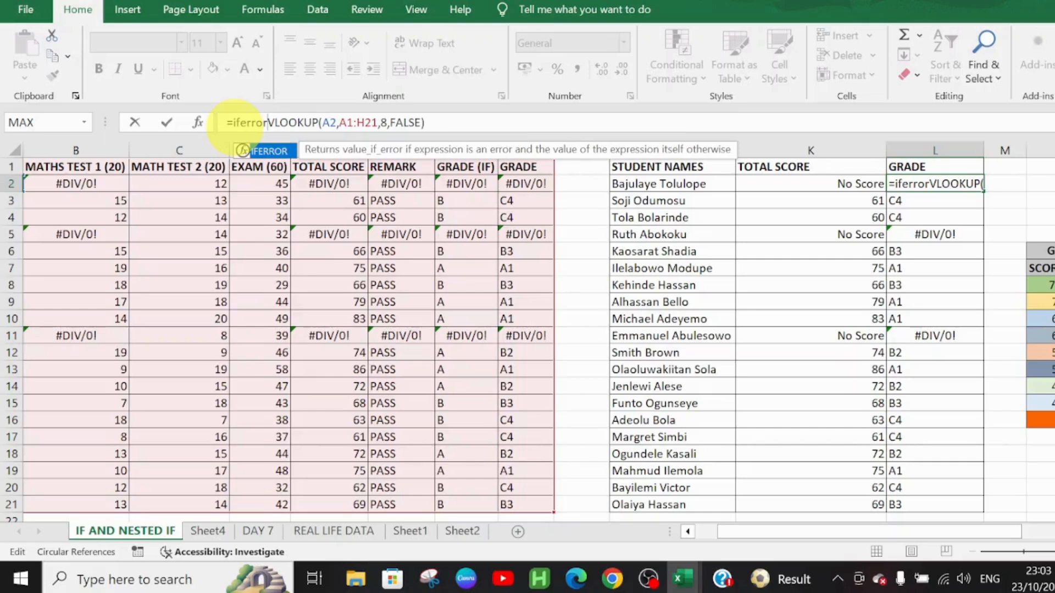
pyautogui.write('(')
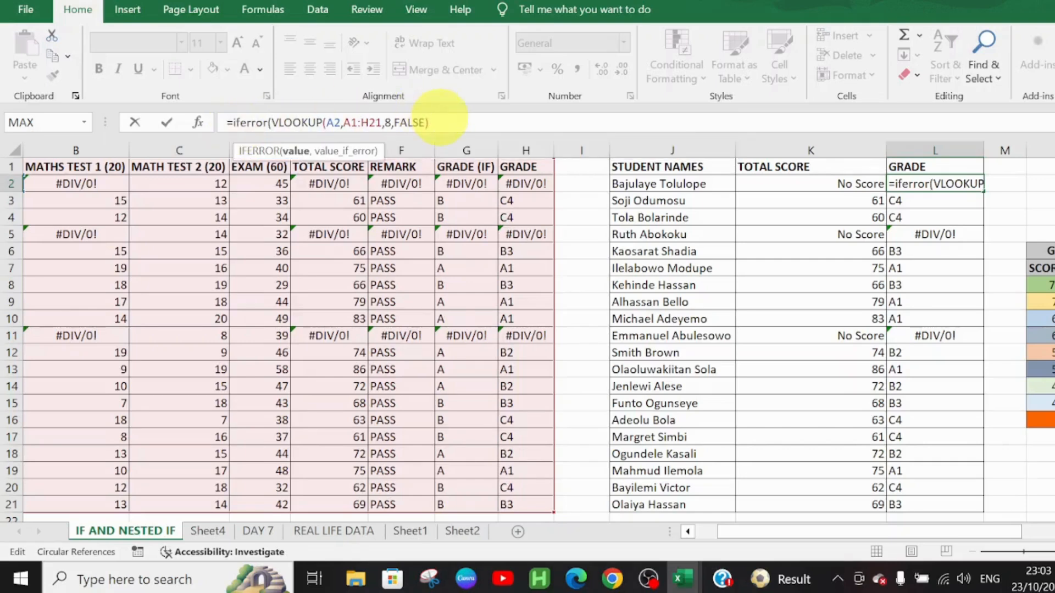
pyautogui.click(440, 120)
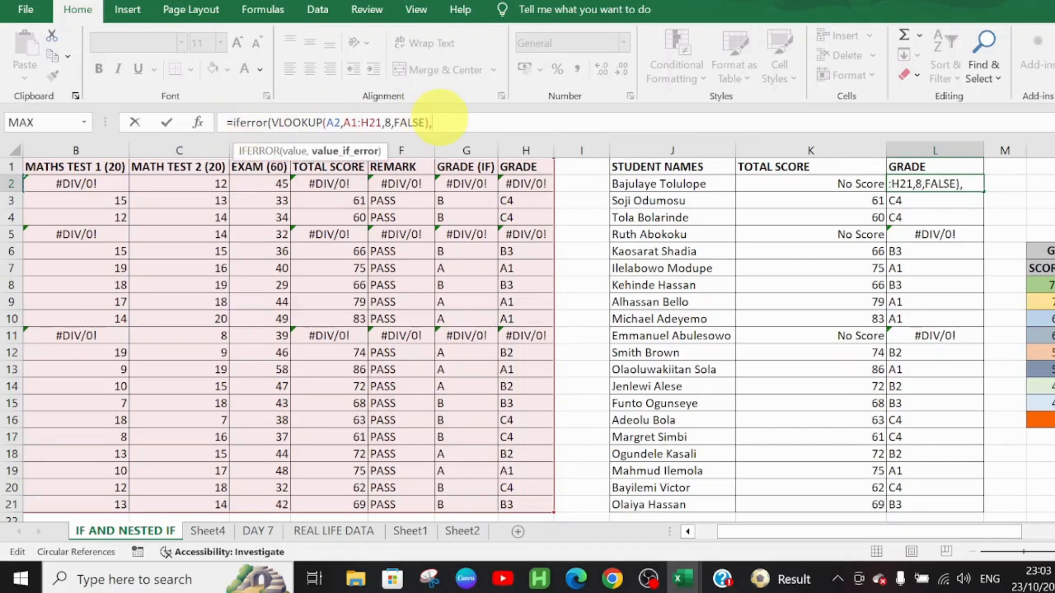
pyautogui.write(',"No Grade')
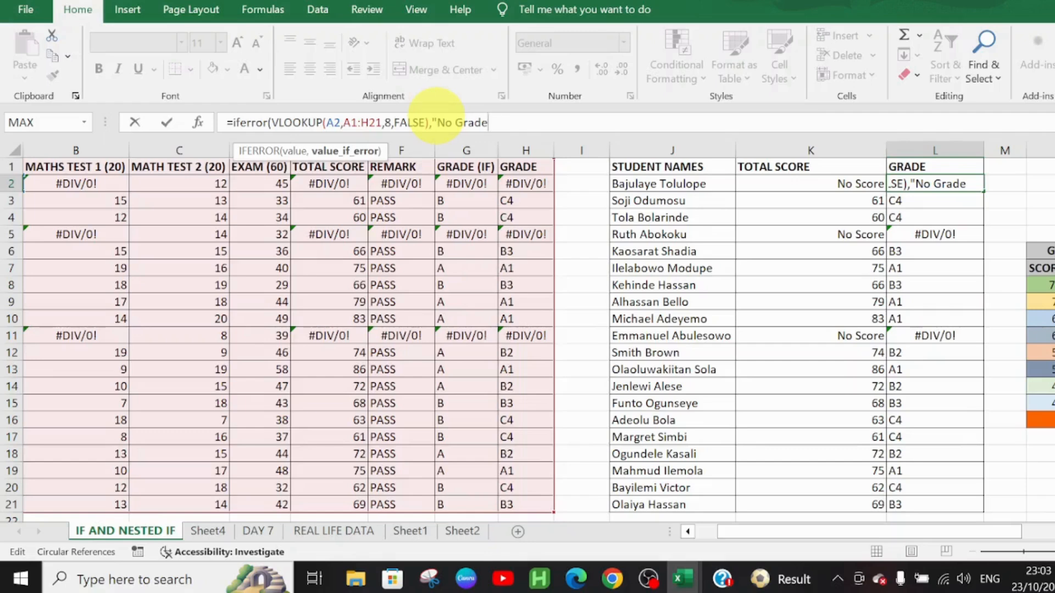
pyautogui.write('")')
pyautogui.press('Return')
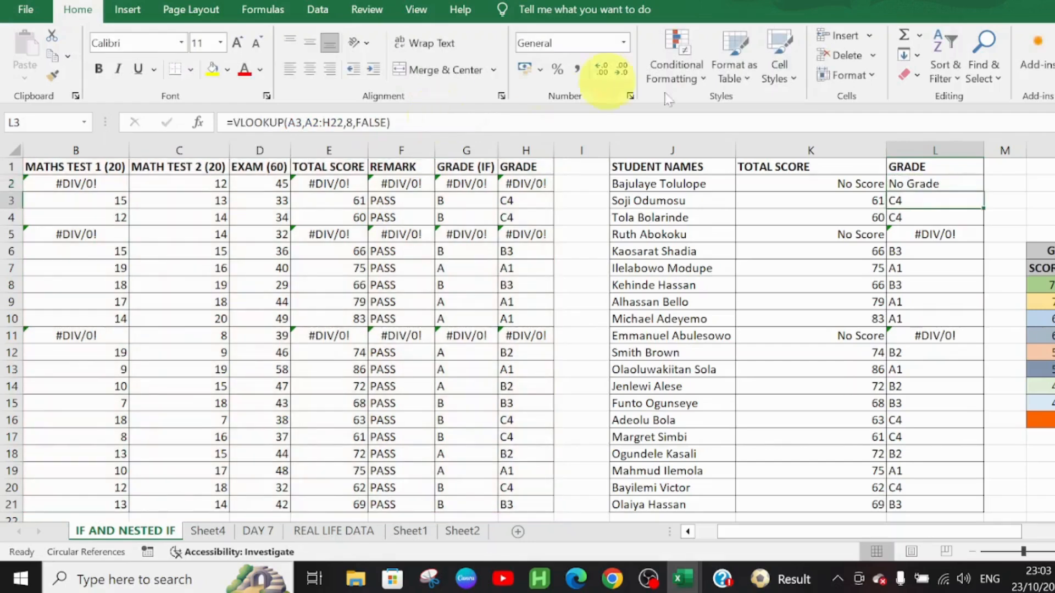
# Step: Fill the IFERROR grade formula from L2 down to L21
pyautogui.click(935, 184)
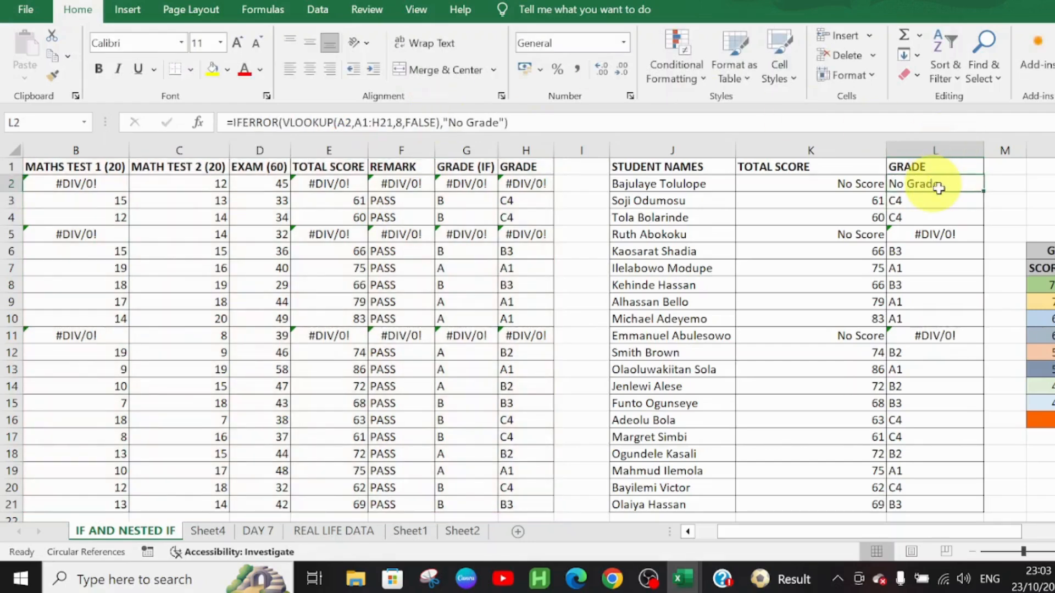
pyautogui.doubleClick(983, 192)
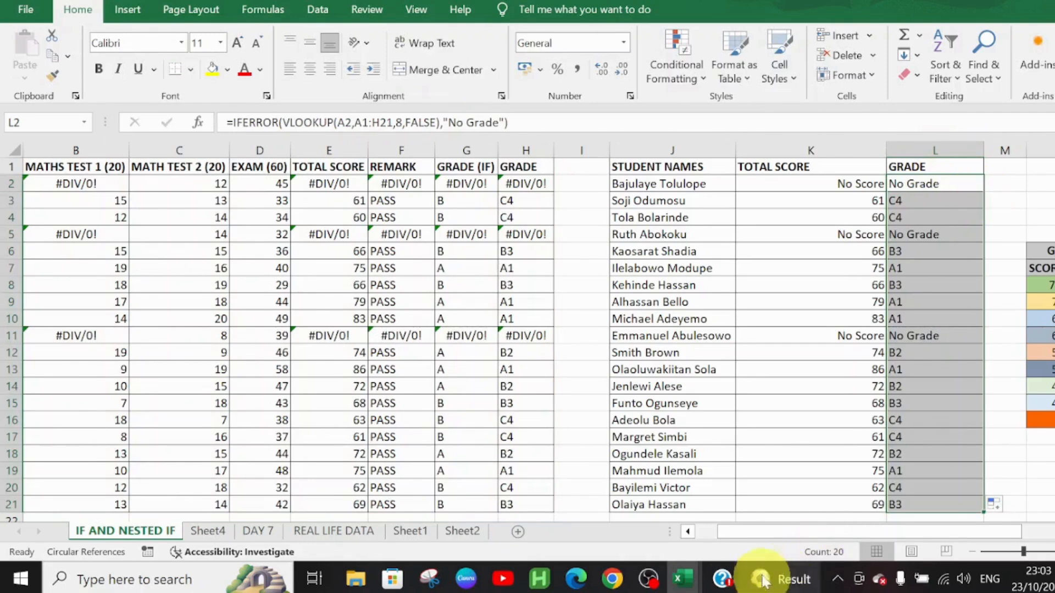
pyautogui.moveTo(758, 532); pyautogui.dragTo(734, 520)
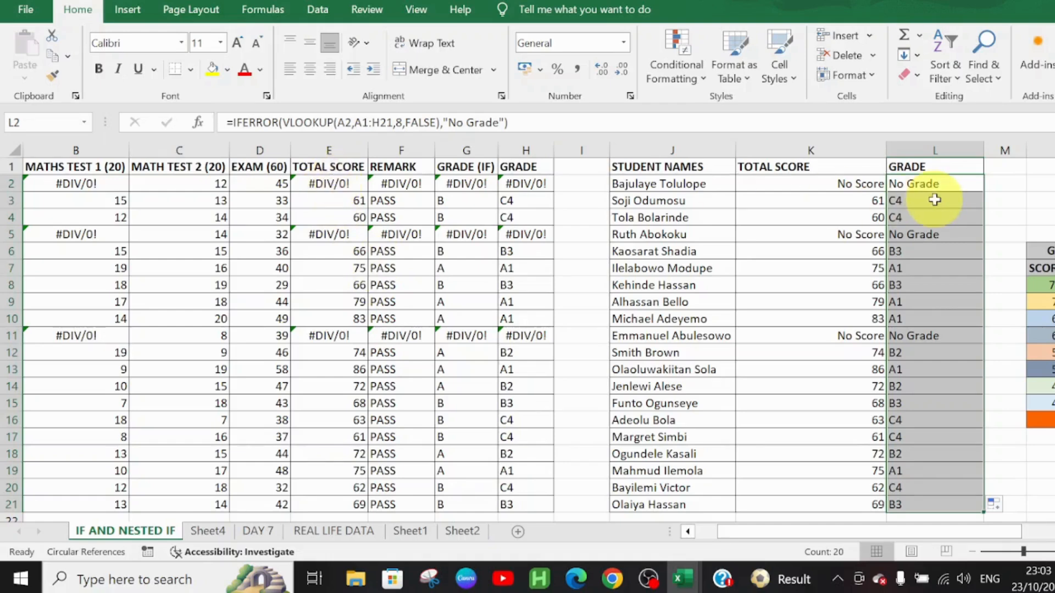
# Step: Wrap the SUM formula in cell E2 of the Total Score column in IFERROR with "Missing Result" as the value for errors
pyautogui.click(317, 181)
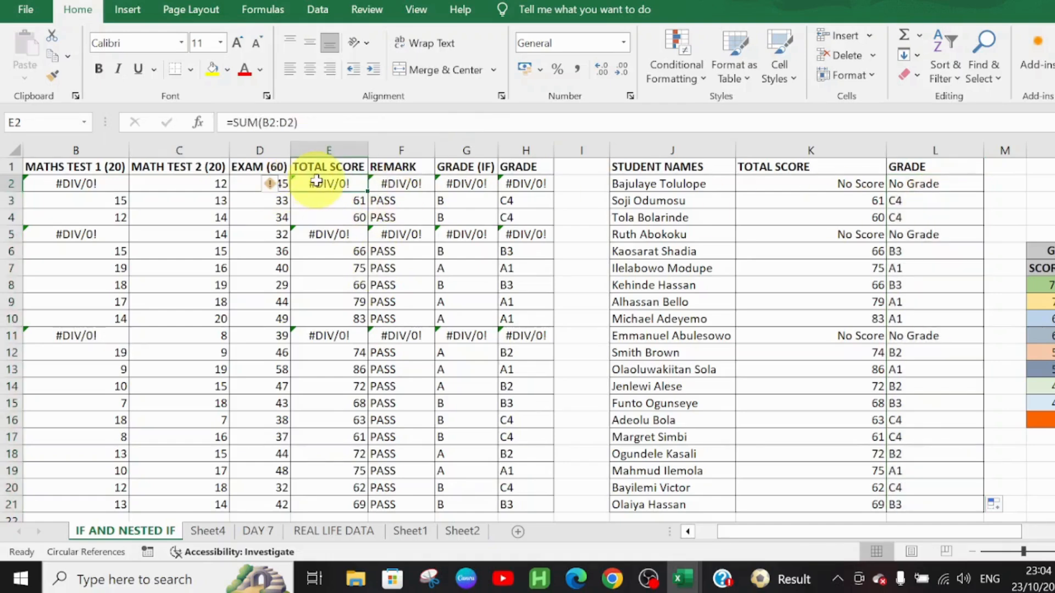
pyautogui.click(233, 122)
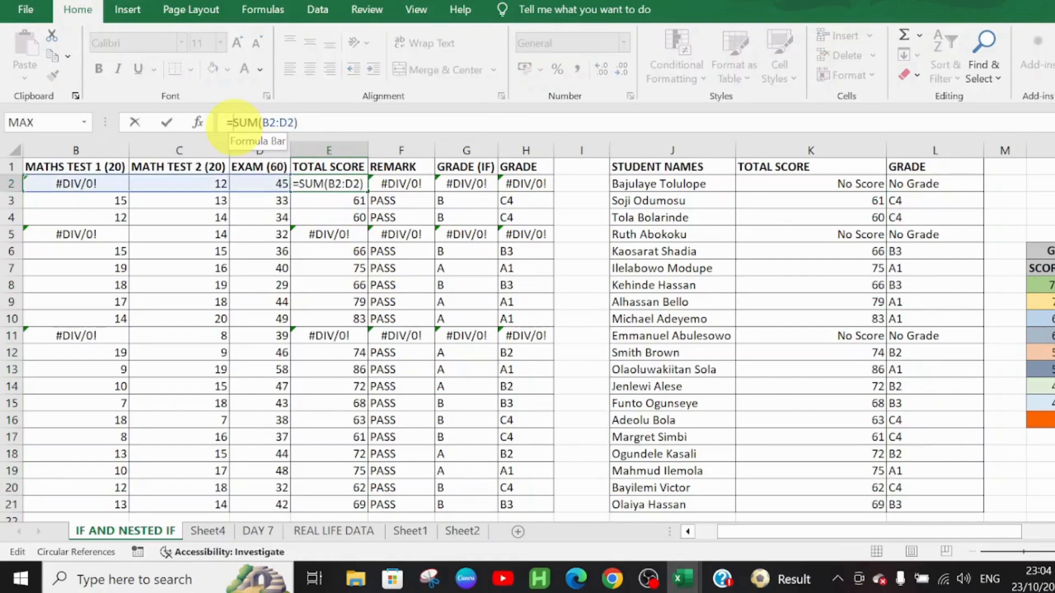
pyautogui.write('if')
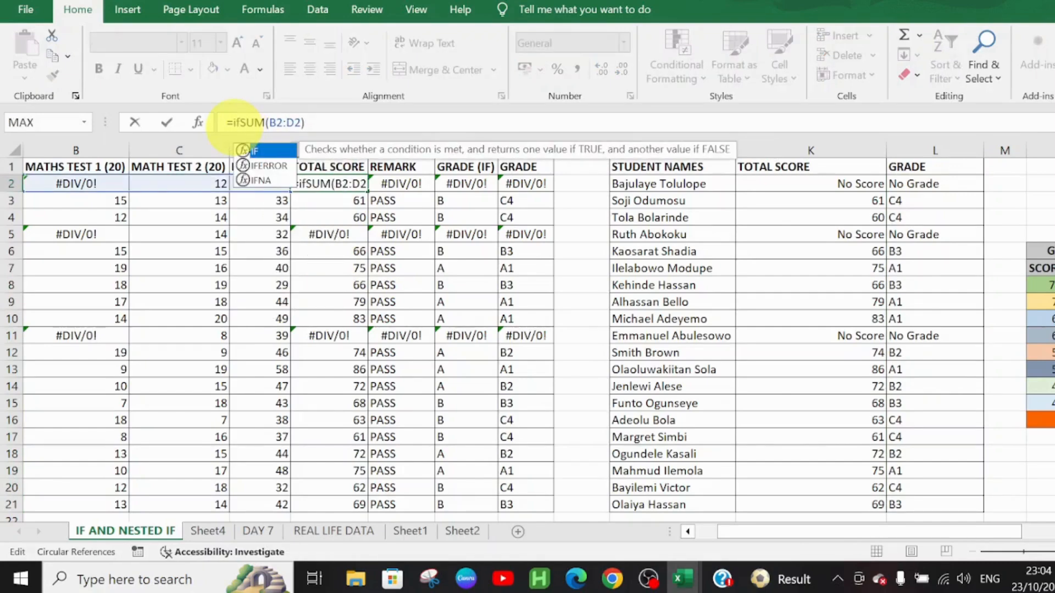
pyautogui.press('BackSpace')
pyautogui.press('BackSpace')
pyautogui.write('IF')
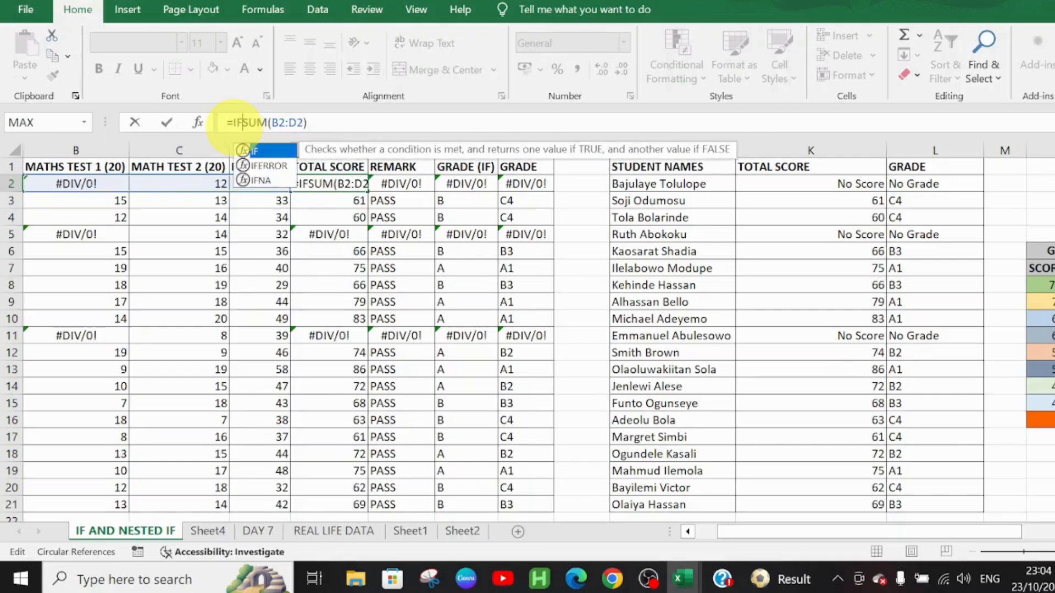
pyautogui.write('ERROR')
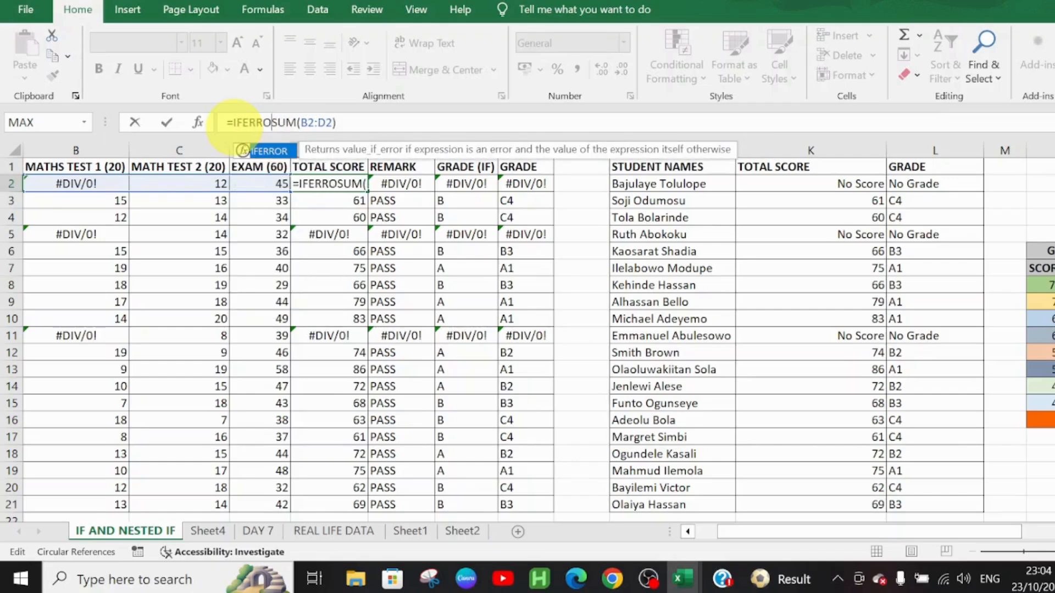
pyautogui.write('(')
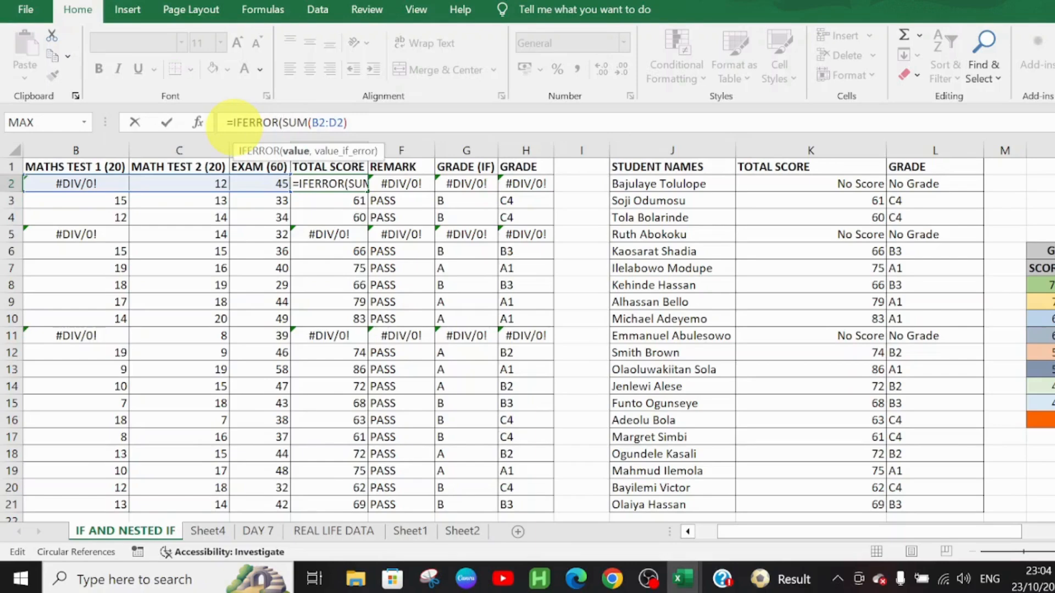
pyautogui.click(348, 122)
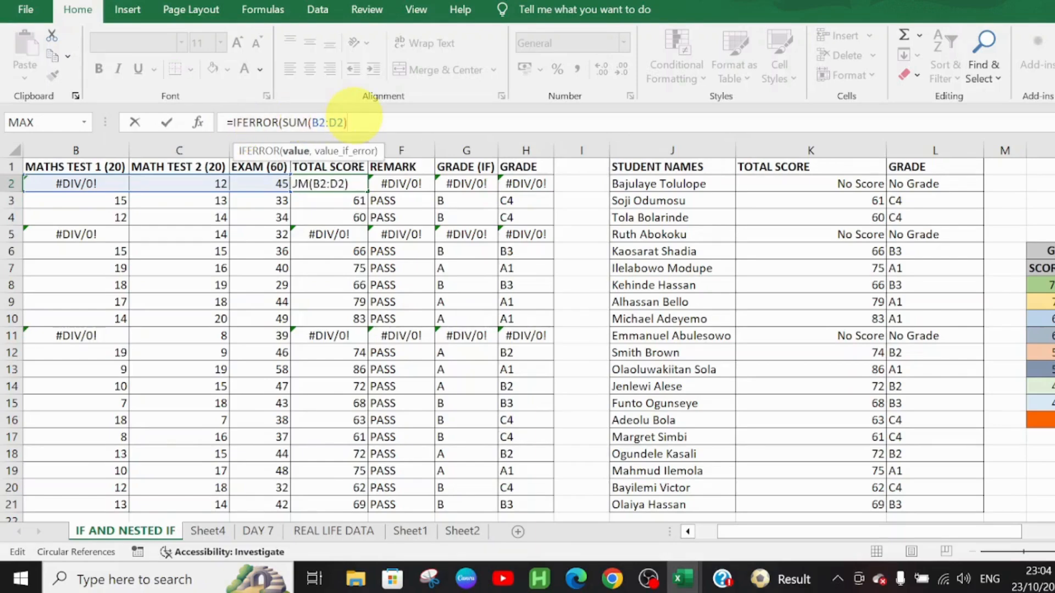
pyautogui.write(',')
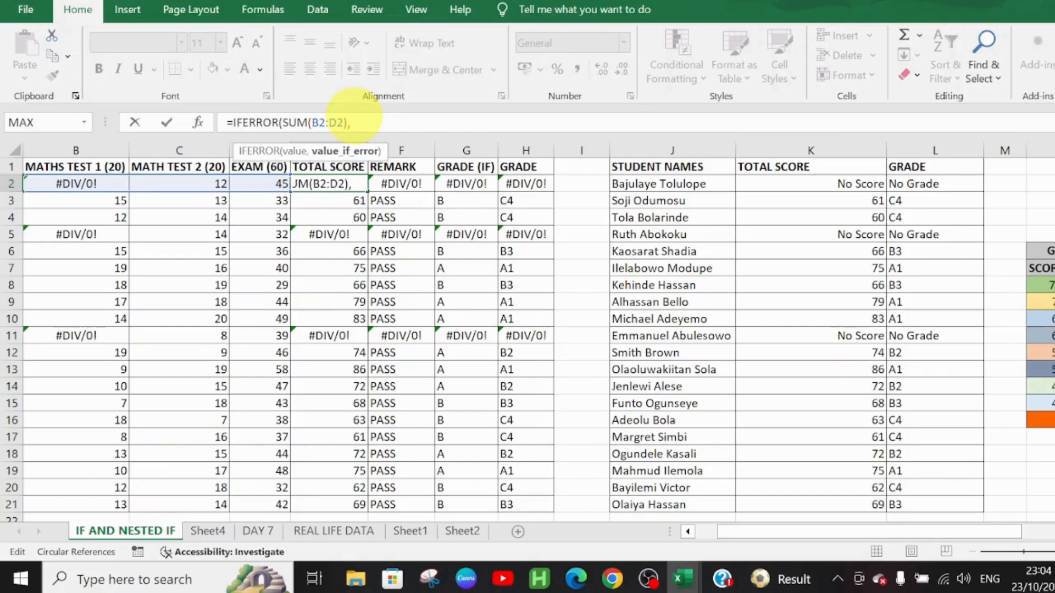
pyautogui.write('"")')
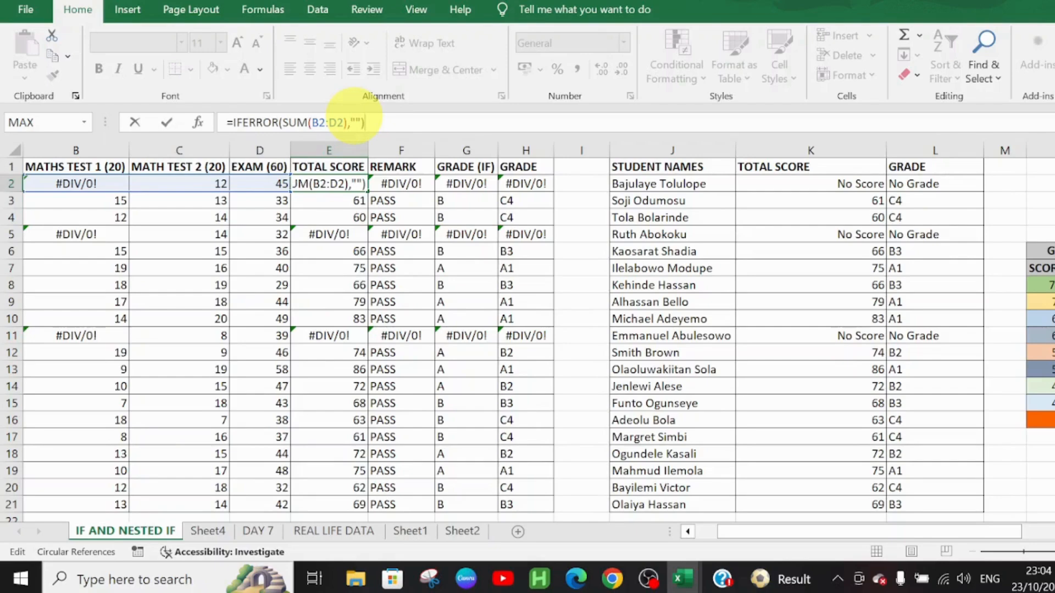
pyautogui.press('Left')
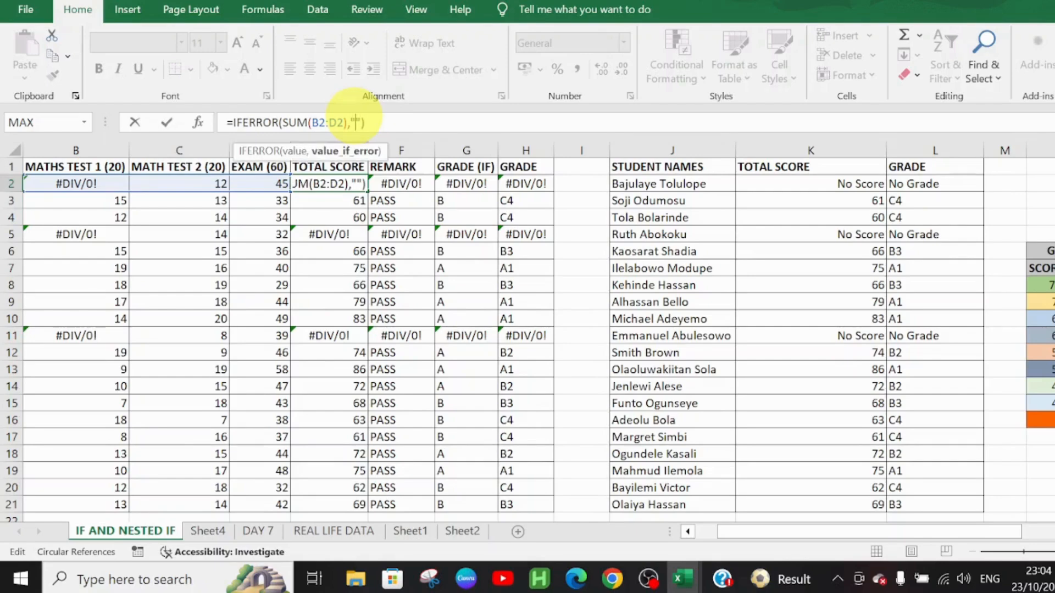
pyautogui.write('Missing ')
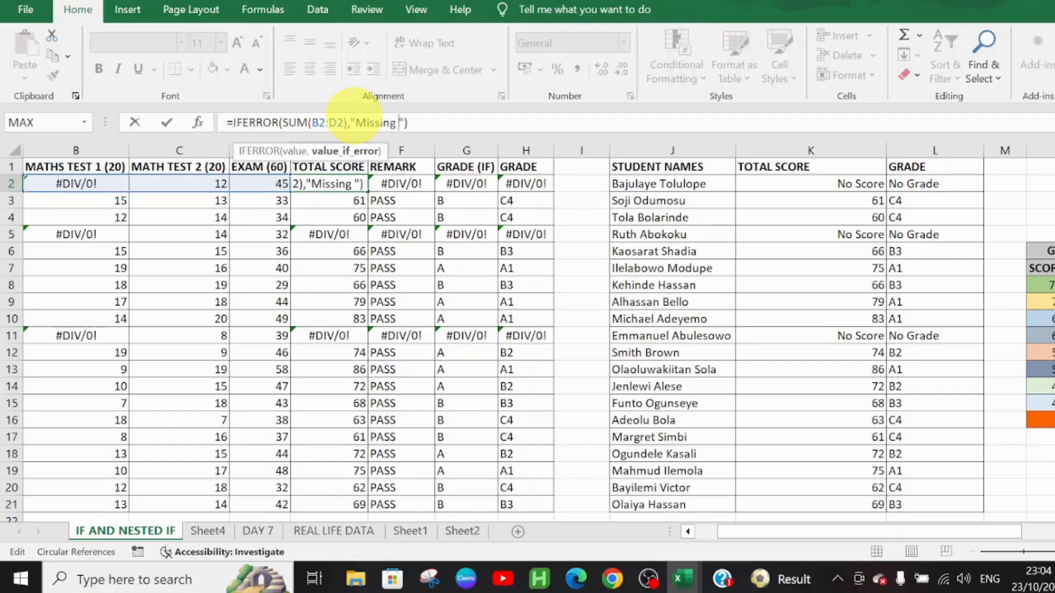
pyautogui.write('Ree')
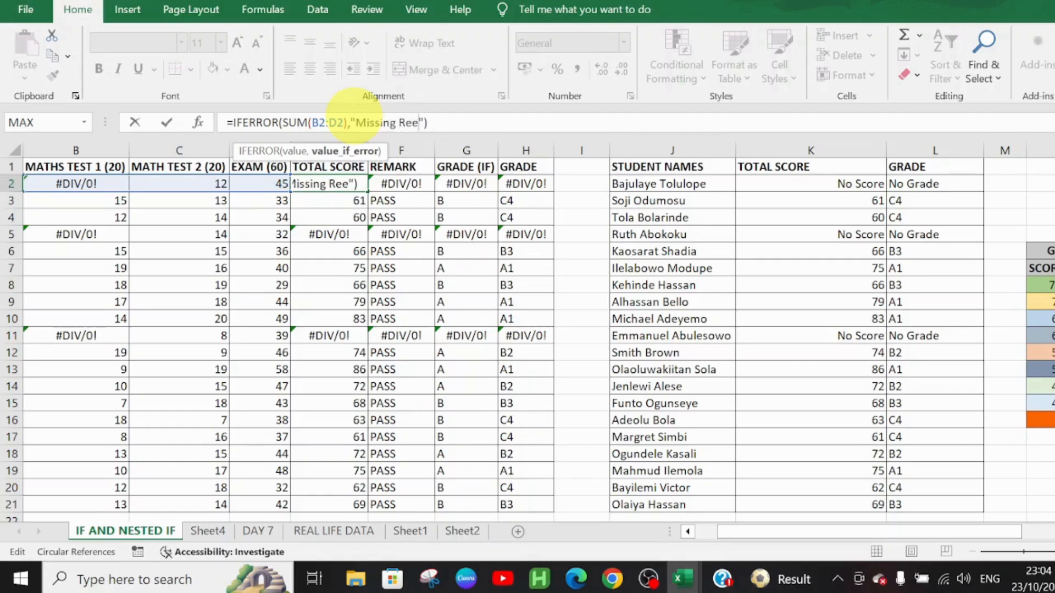
pyautogui.press('BackSpace')
pyautogui.write('sult')
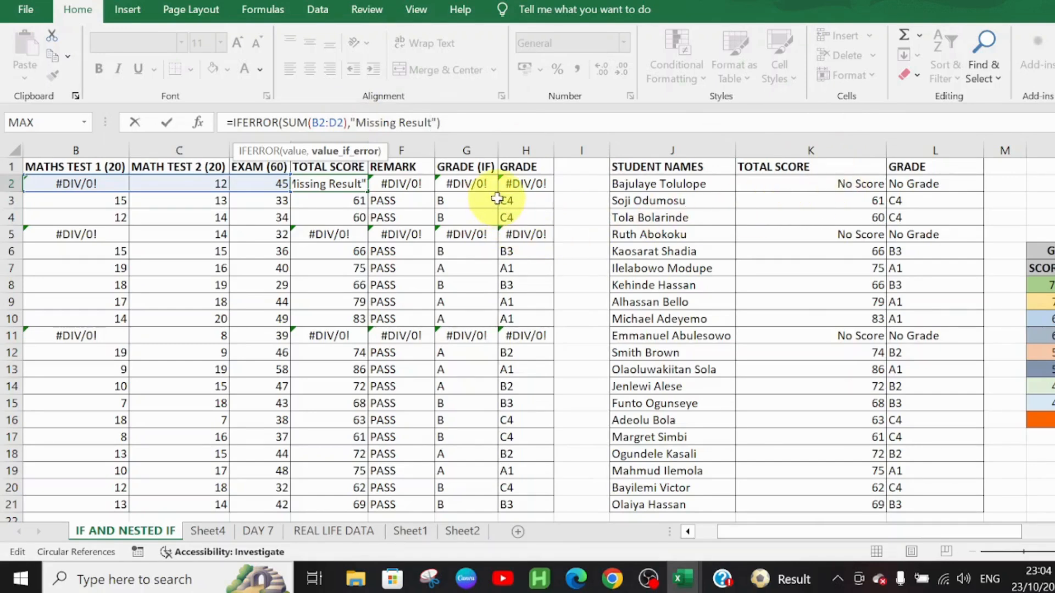
pyautogui.press('Return')
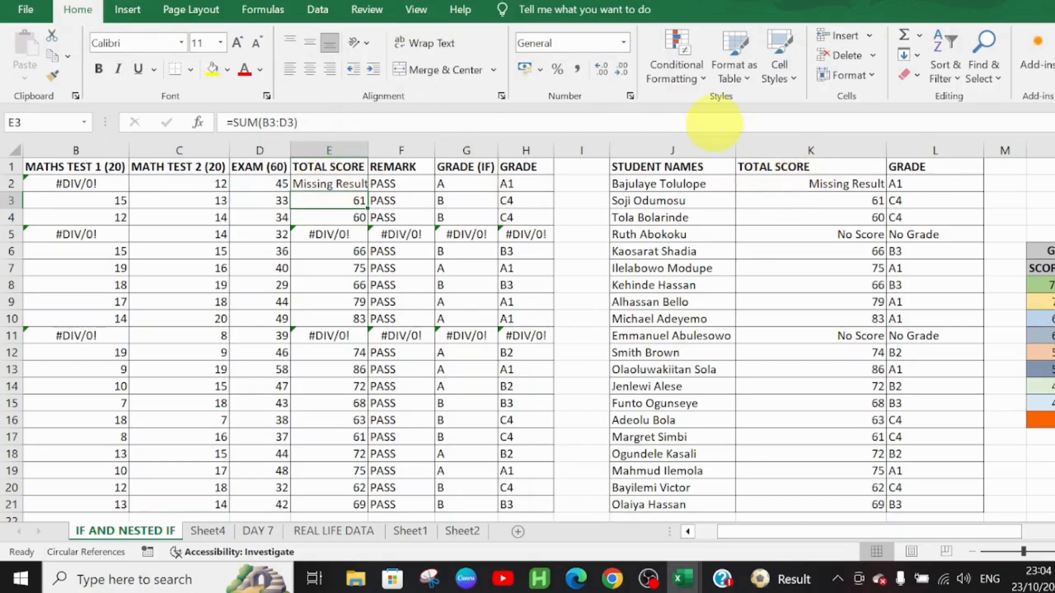
# Step: Check the lookup formula in K2, and fill the IFERROR total formula from E2 down to E21
pyautogui.click(783, 188)
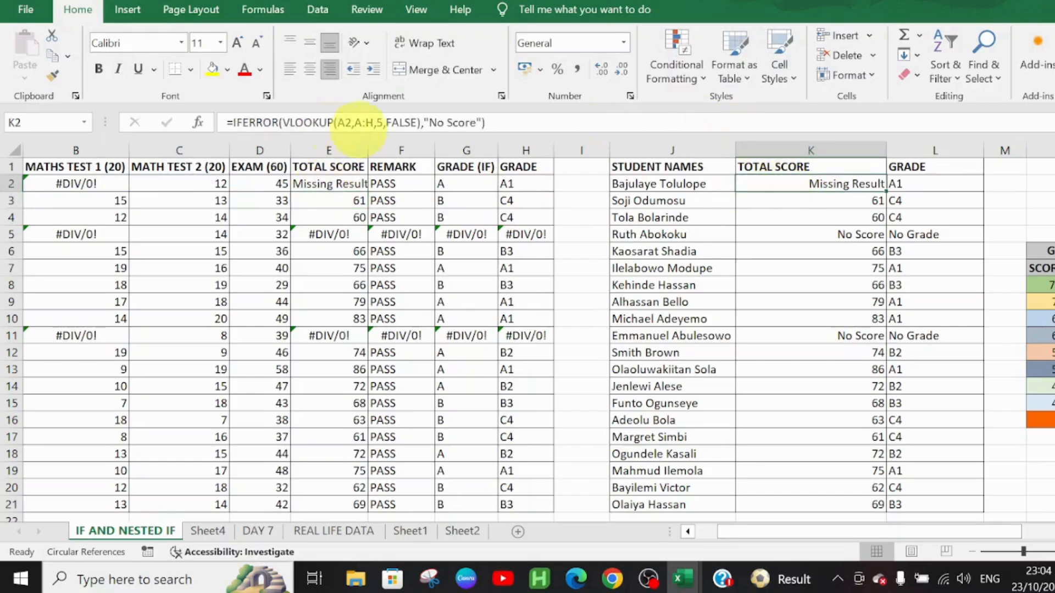
pyautogui.click(318, 183)
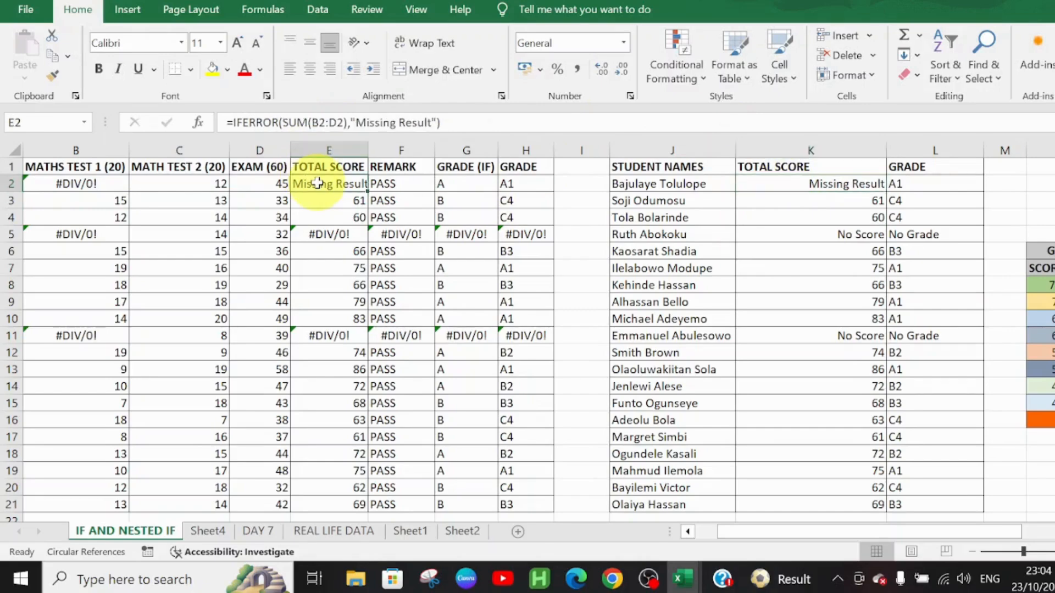
pyautogui.doubleClick(369, 195)
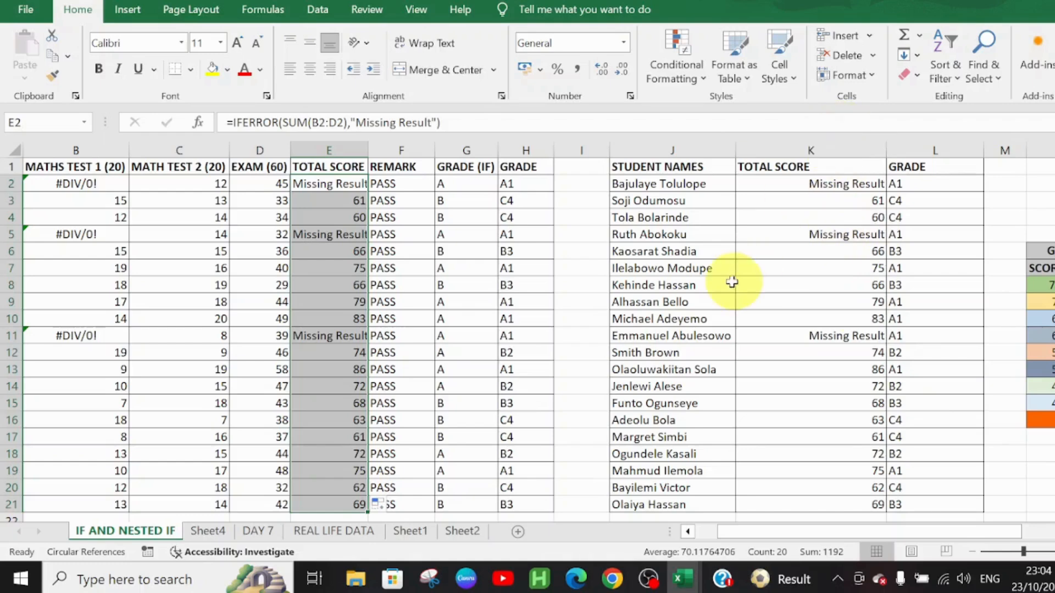
# Step: Undo the fill down column E and the IFERROR change to the SUM formula in E2
pyautogui.hotkey('ctrl', 'z')
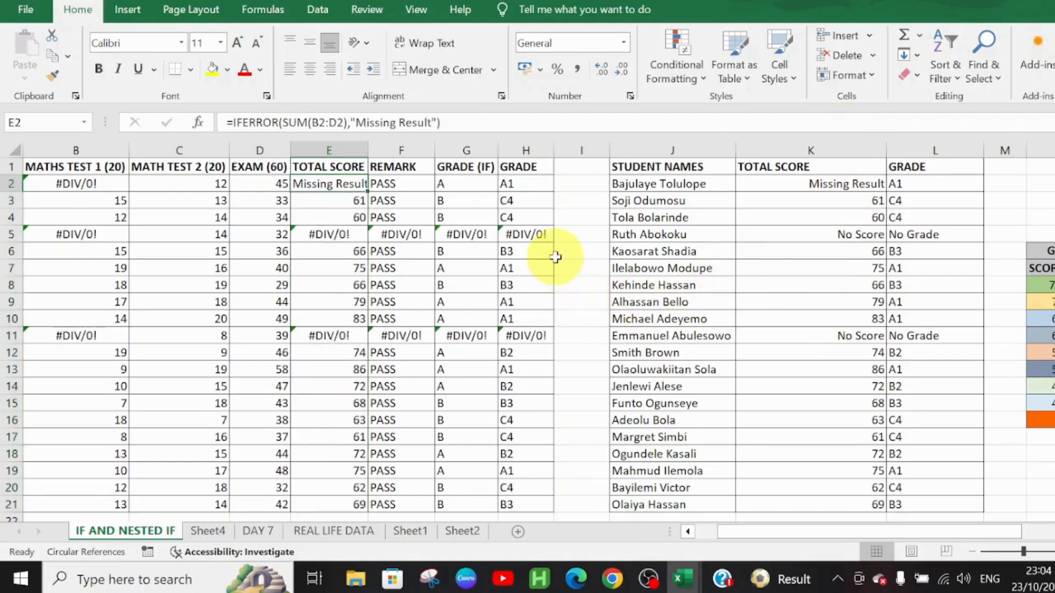
pyautogui.hotkey('ctrl', 'z')
pyautogui.click(556, 257)
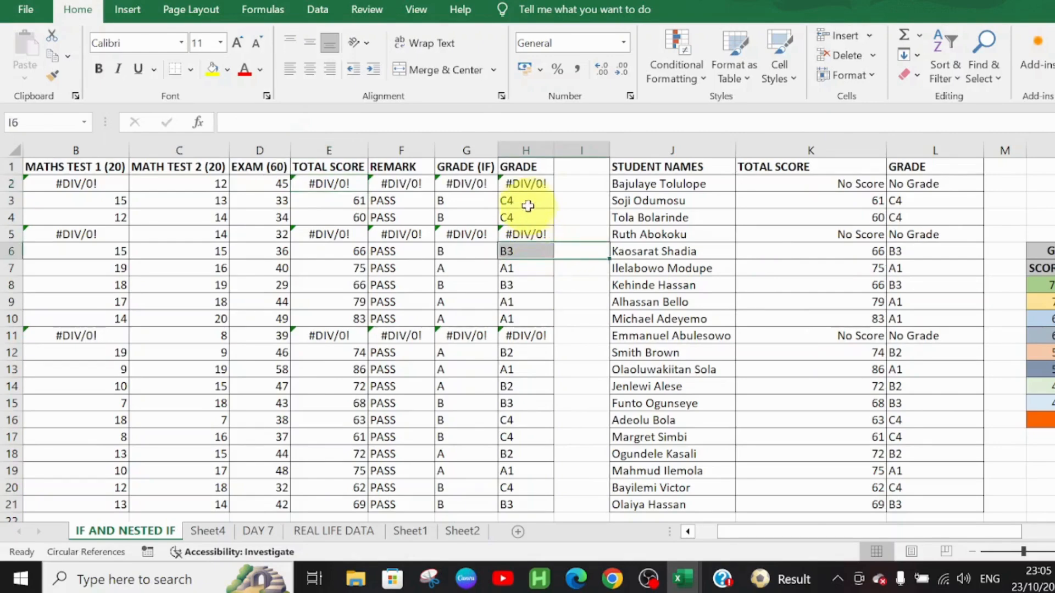
# Step: Examine the nested IF formulas in row 2 of the Grade and Grade (IF) columns, cells H2 and G2
pyautogui.click(530, 186)
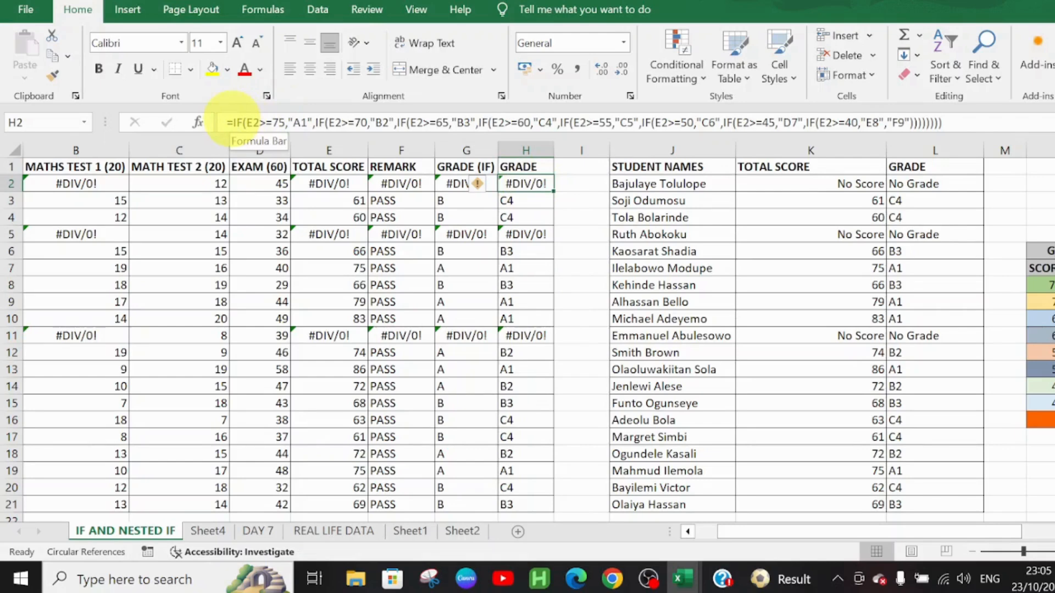
pyautogui.click(449, 183)
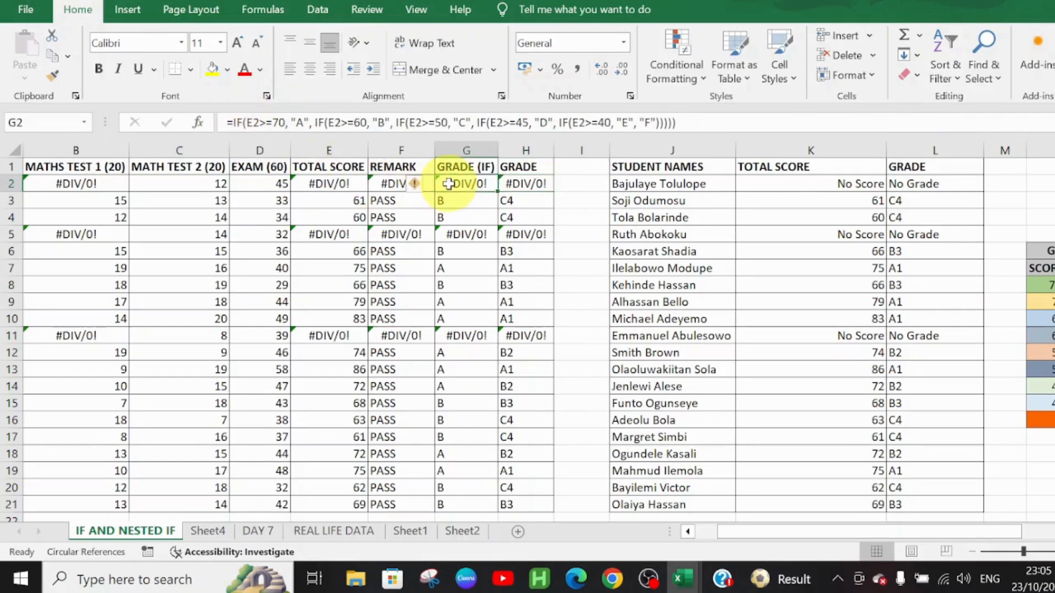